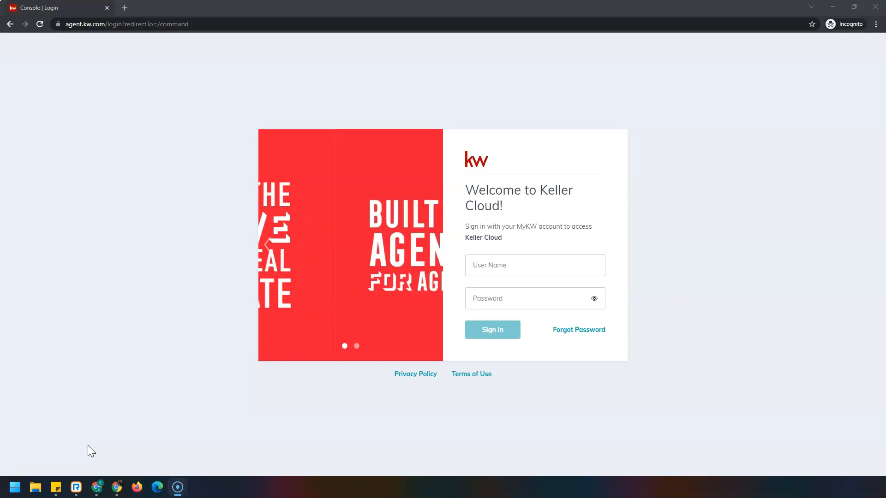
click(95, 440)
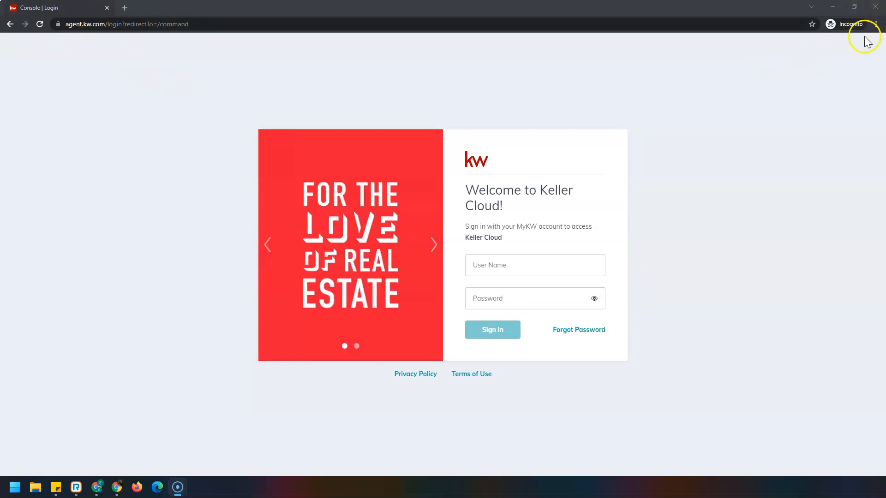
click(874, 26)
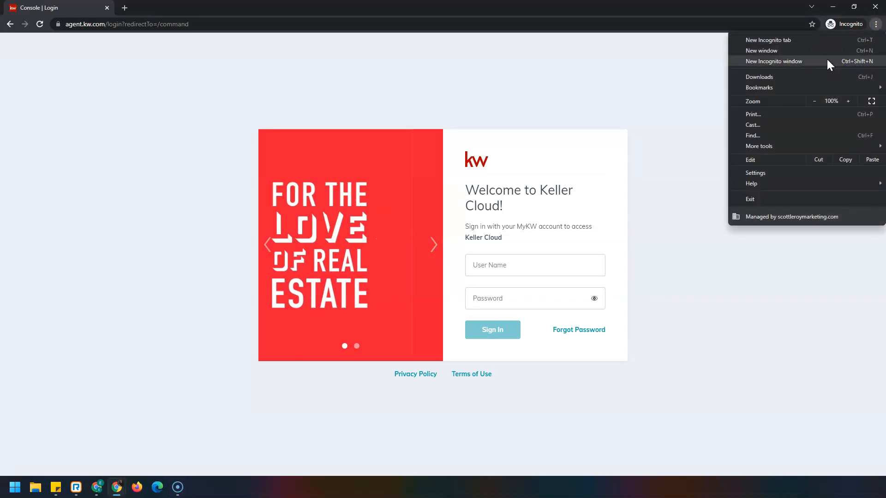
click(637, 162)
Step: Sign in to Keller Cloud with the account's user name and password
click(583, 262)
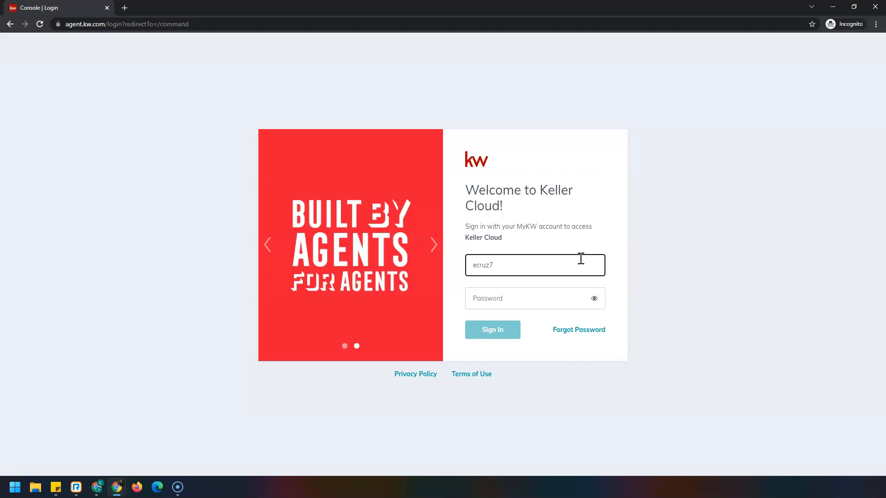
click(530, 304)
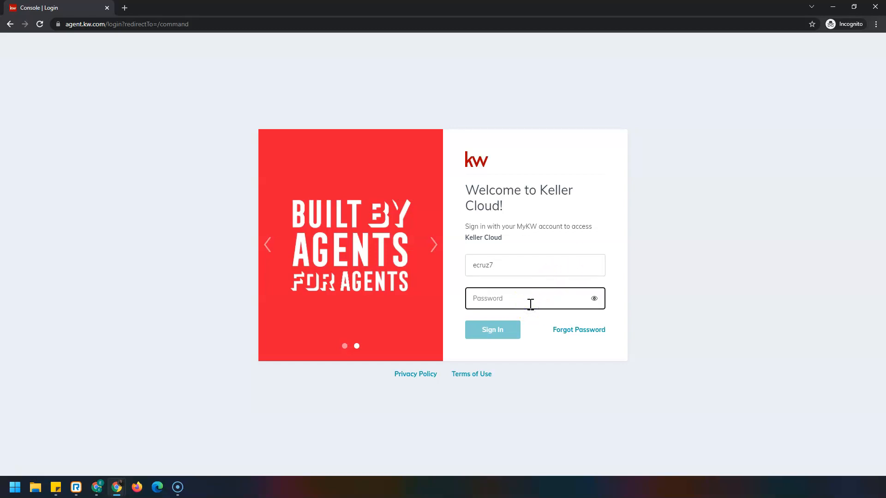
text(••)
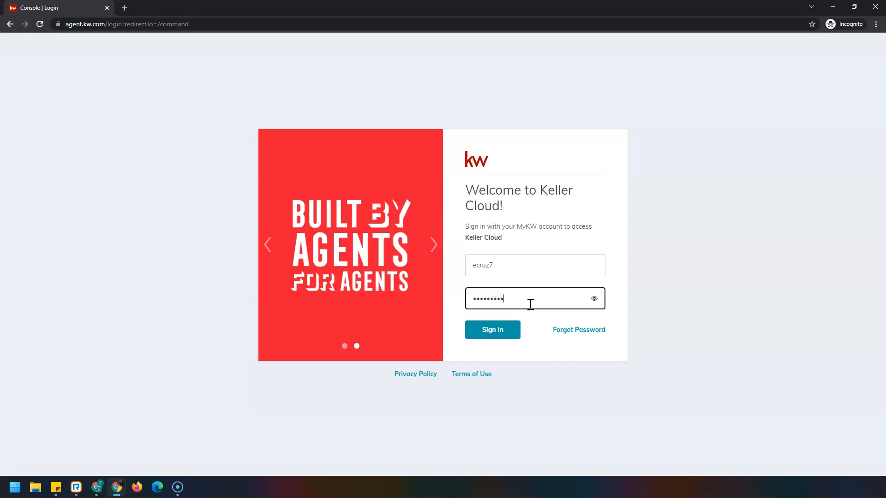
click(506, 336)
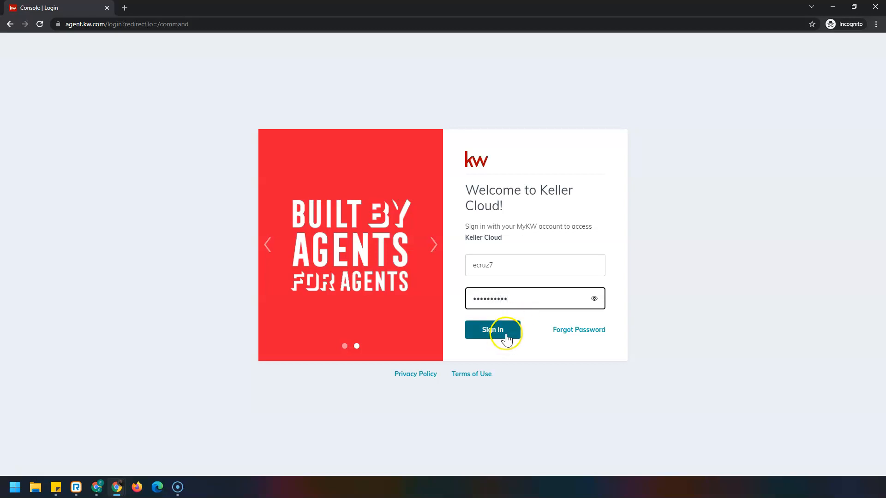
click(507, 336)
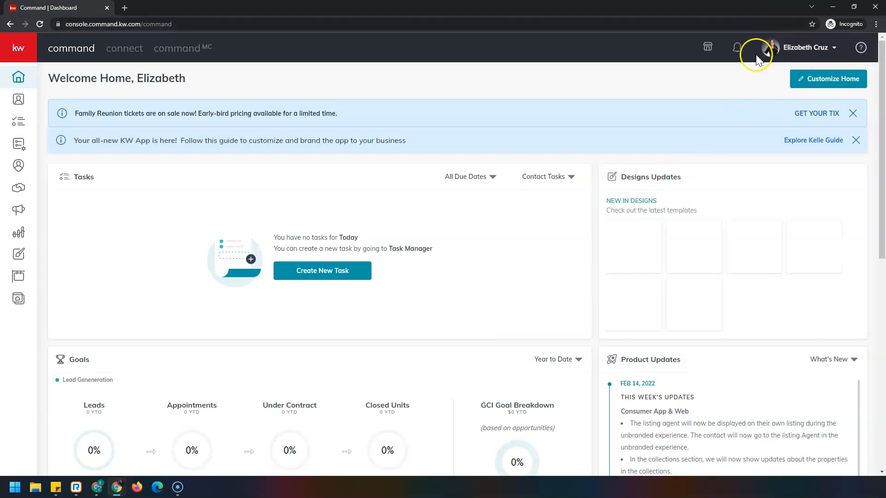
Step: Open the Marketing Profile in the Connect settings and review its photo, logo, contact, brokerage, compliance and social details
click(791, 51)
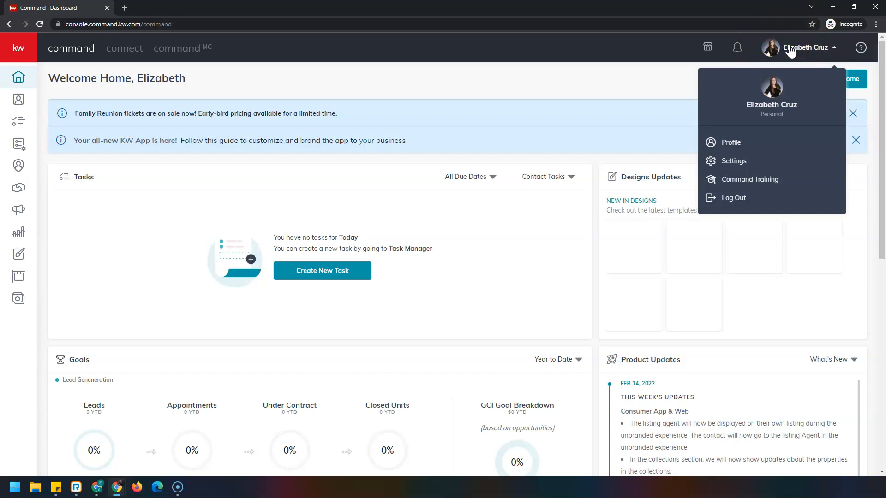
click(747, 161)
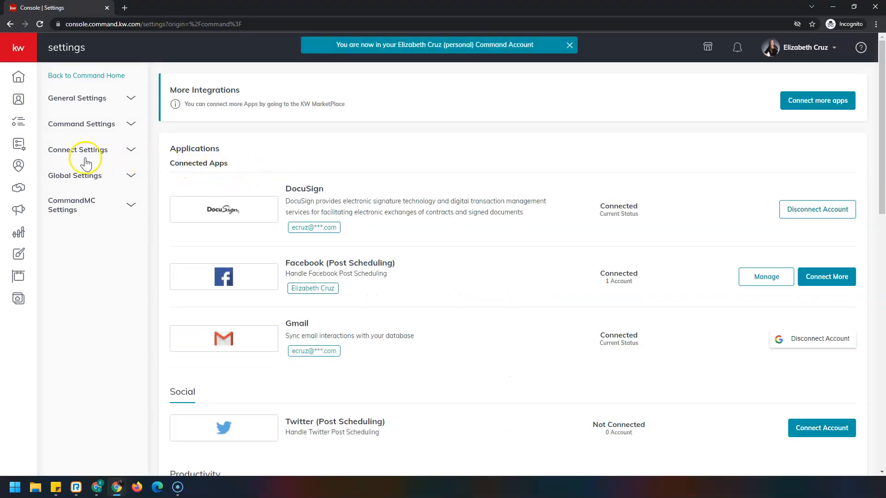
click(109, 152)
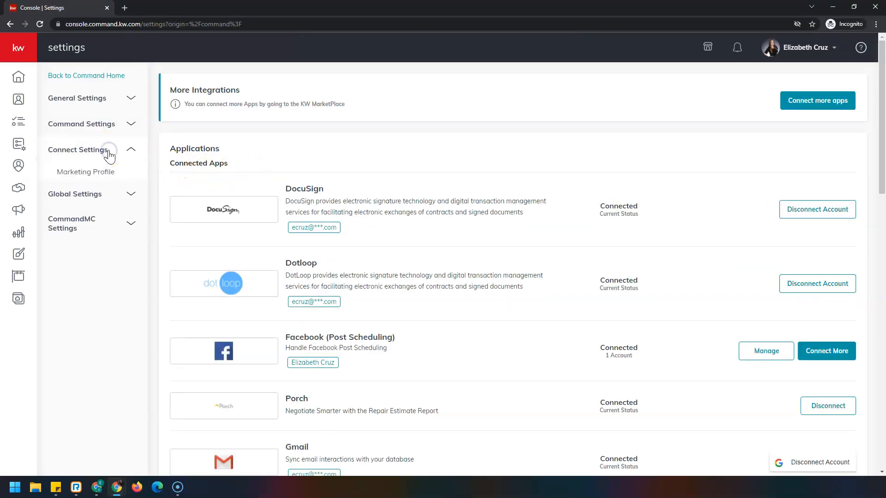
click(118, 176)
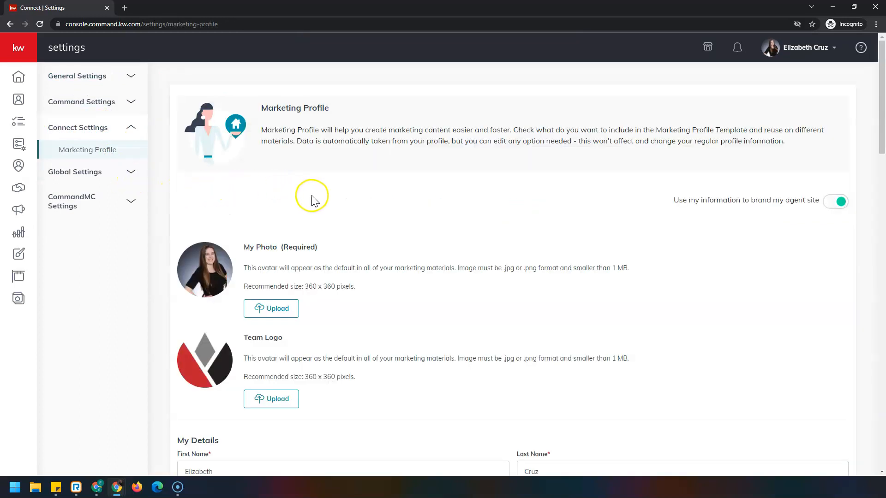
scroll(311, 198, down, 7)
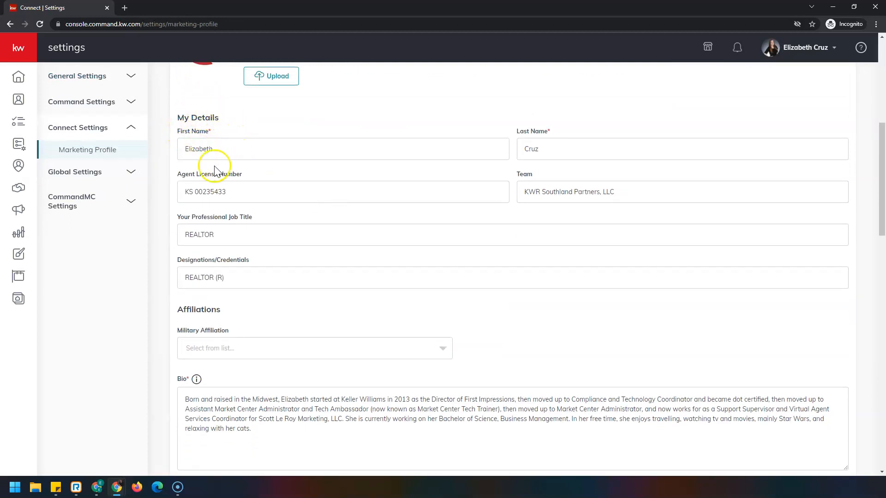
scroll(178, 214, down, 5)
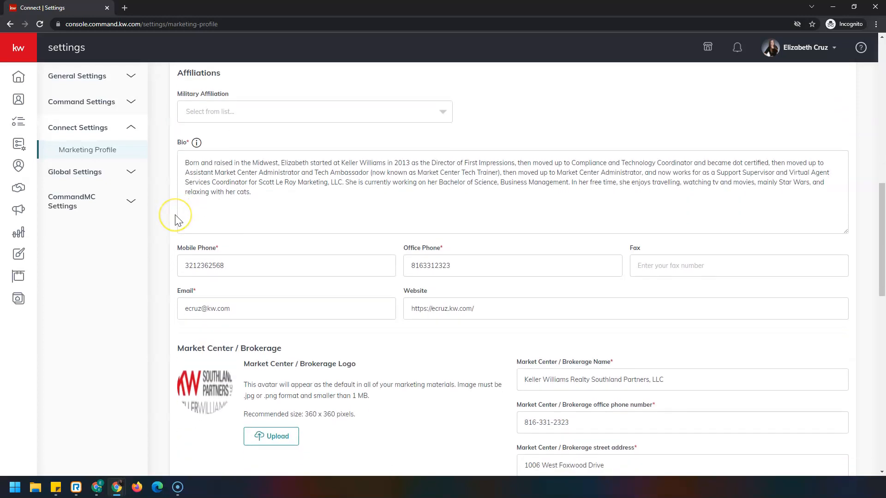
scroll(178, 219, down, 6)
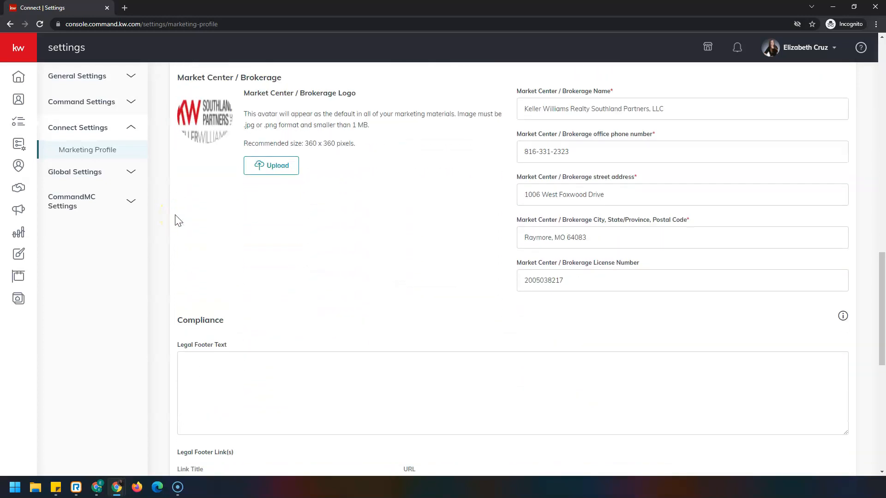
scroll(168, 239, down, 5)
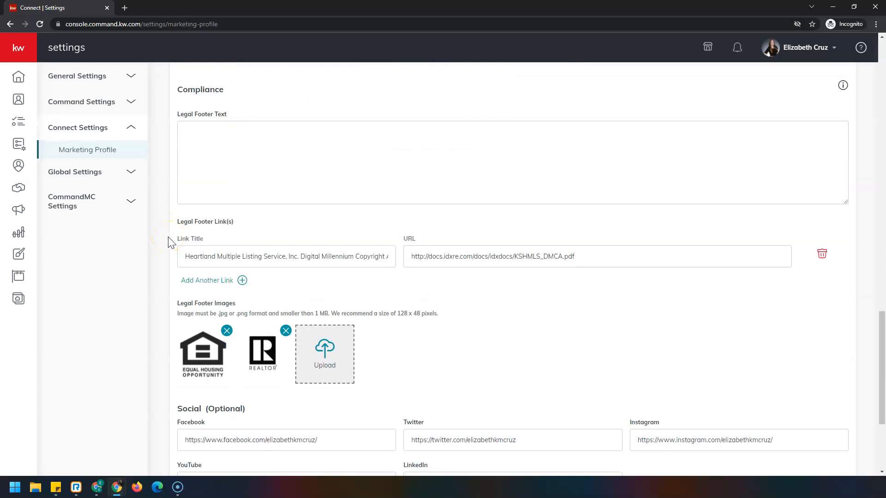
scroll(168, 237, down, 4)
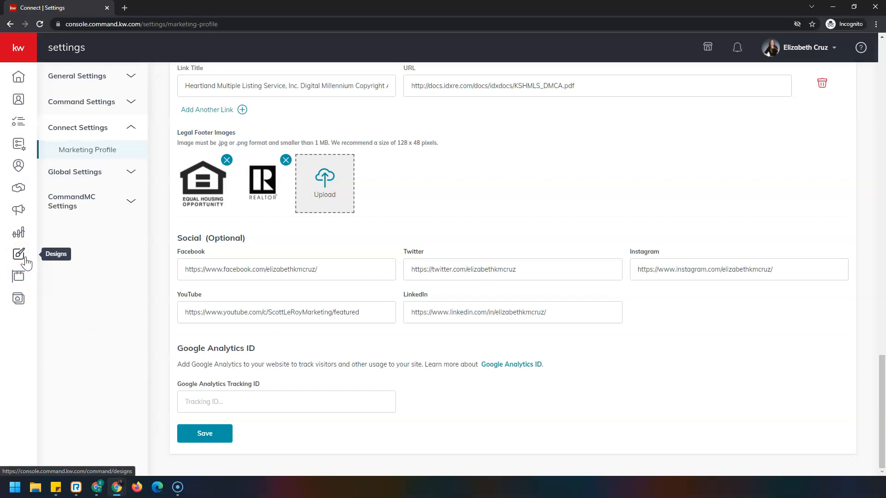
Step: Go to Designs and start creating a Social design without importing listing photos and text
click(25, 46)
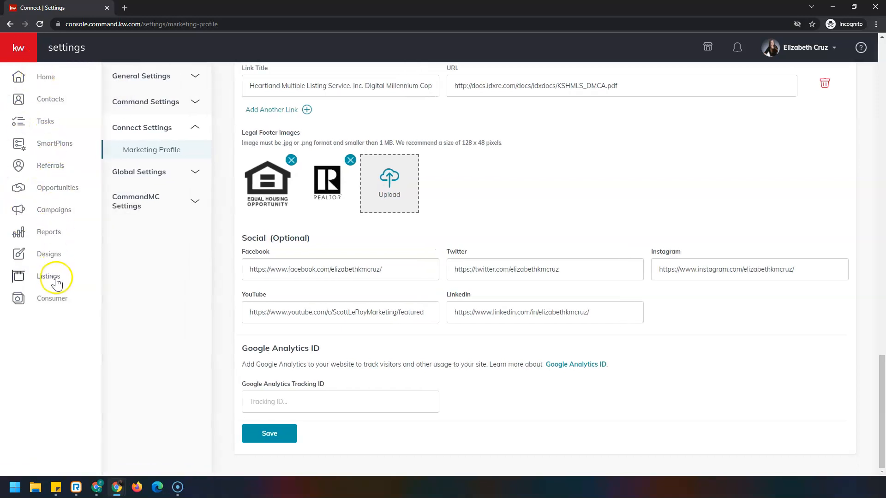
click(52, 256)
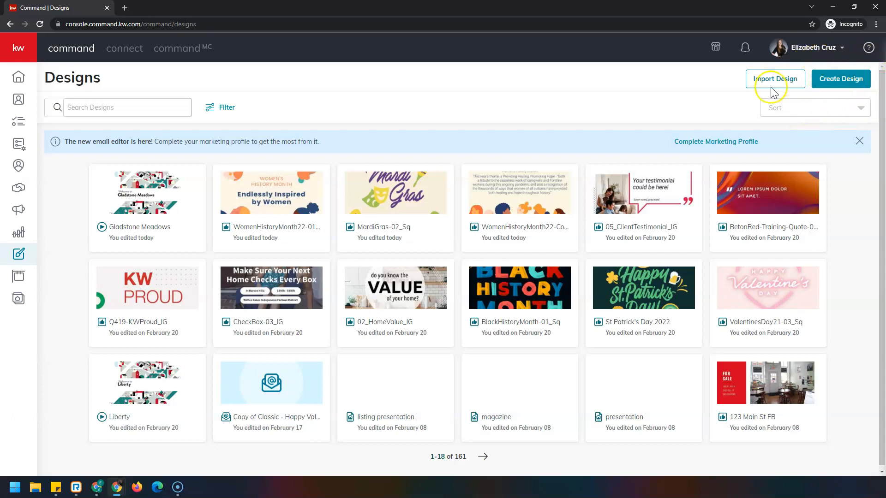
click(841, 80)
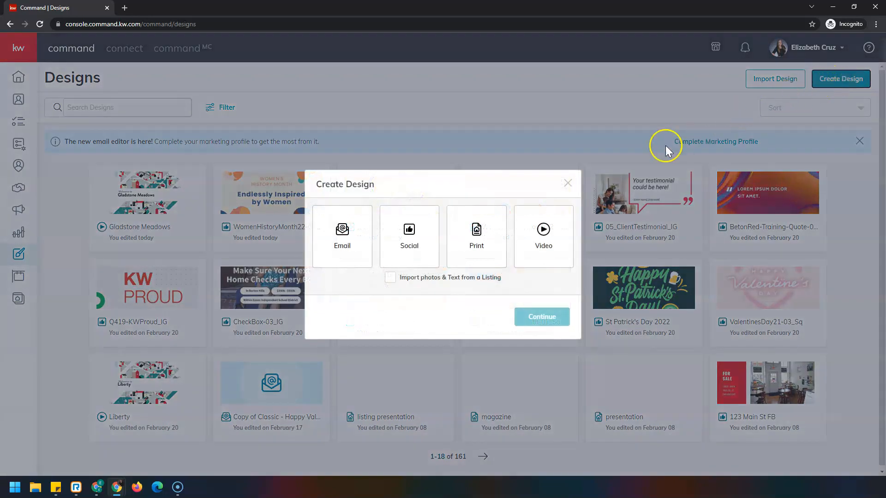
click(422, 249)
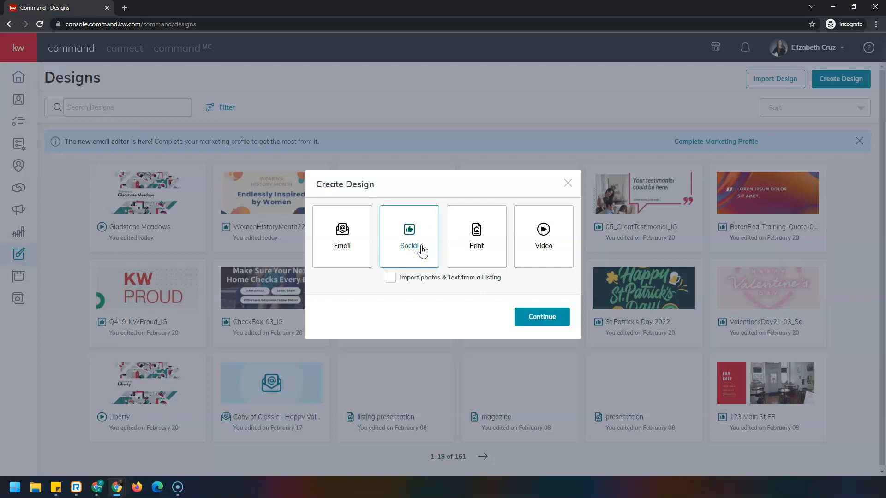
click(563, 322)
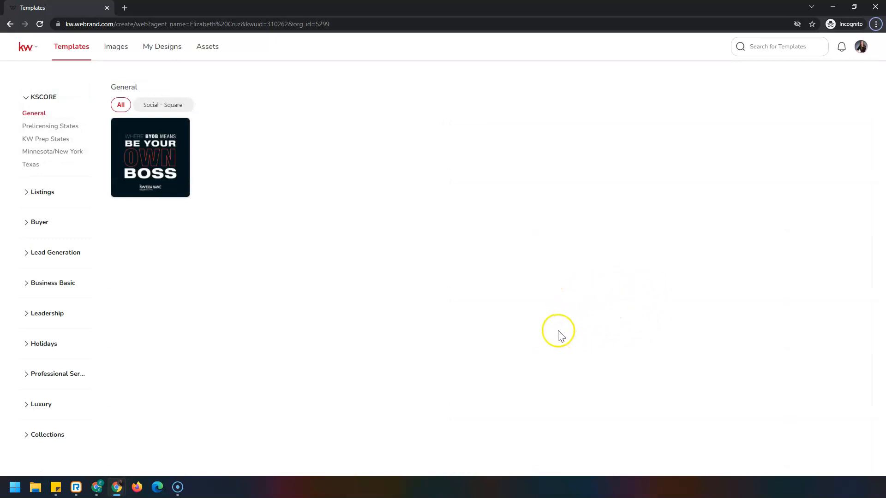
Step: Browse the Lead Generation templates for Client Testimonial and use the 01_ClientTestimonial_IGS template
click(29, 255)
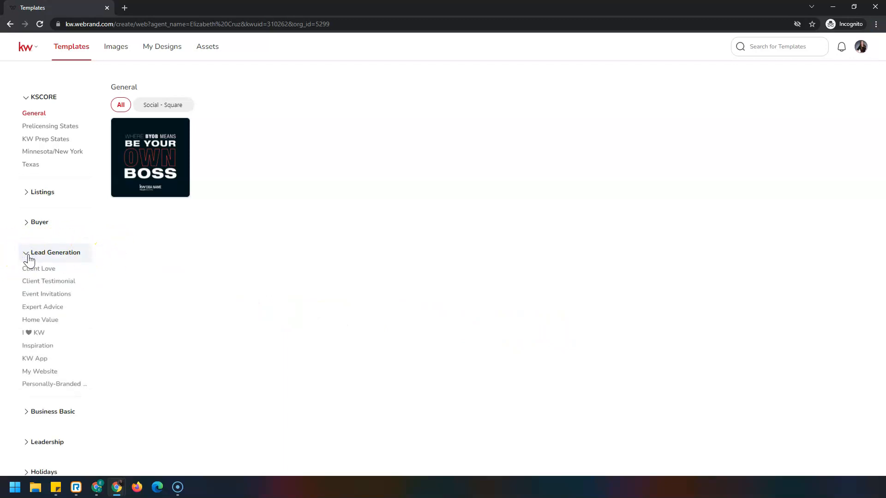
click(29, 282)
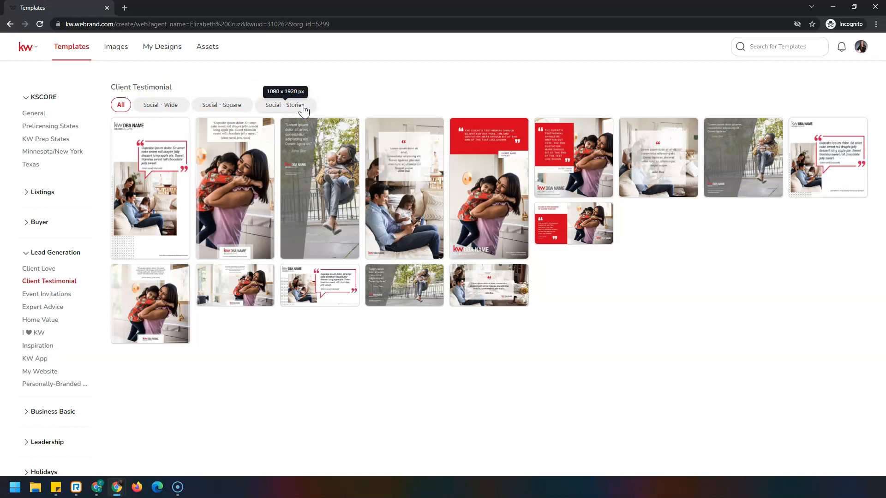
mouse_move(330, 143)
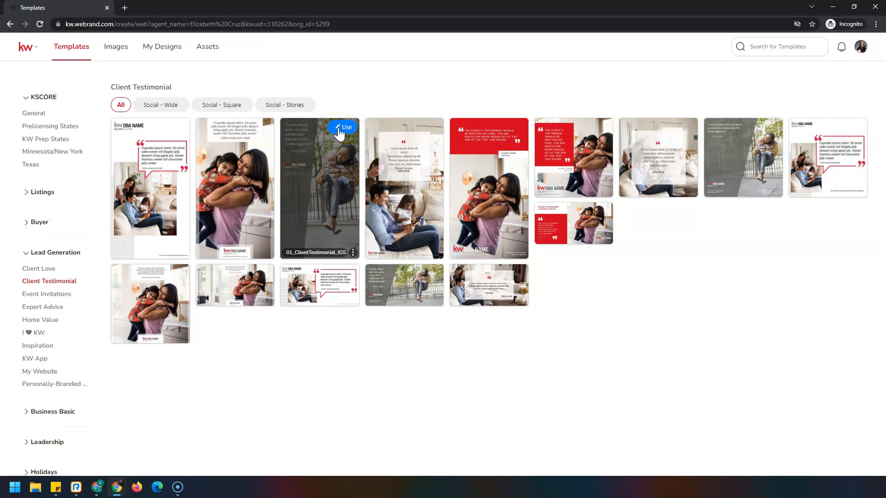
click(344, 128)
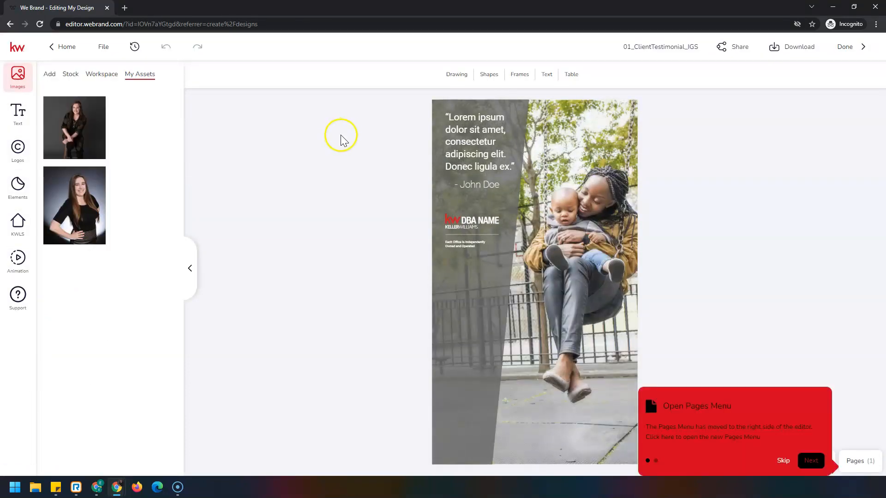
Step: Rename the design by adding the client's surname and "Testimony" in front of the template name
click(625, 49)
text(Smith Testimony)
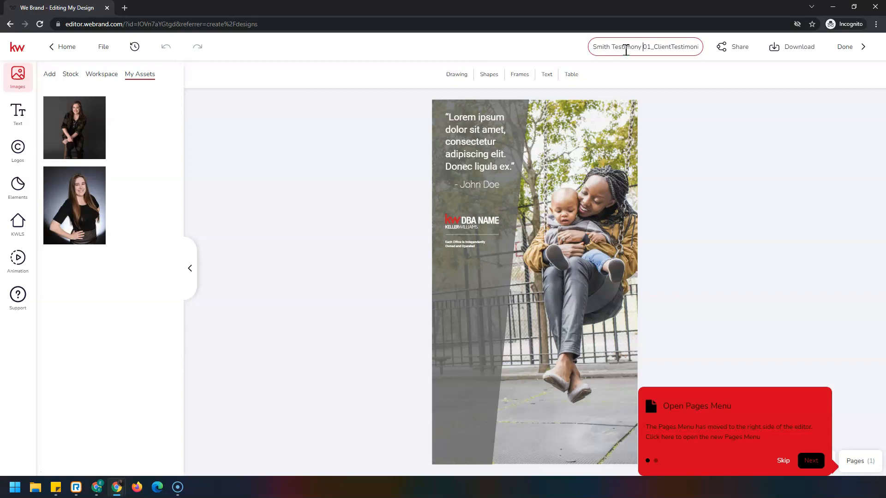
click(542, 46)
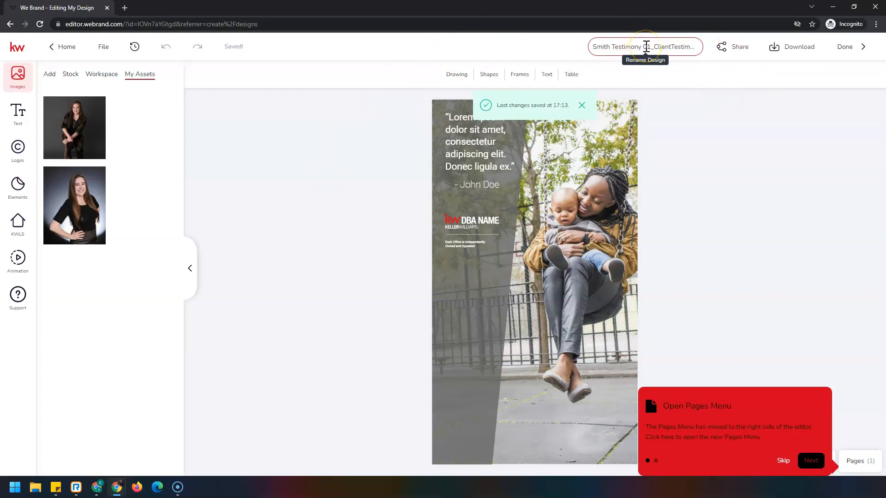
click(448, 118)
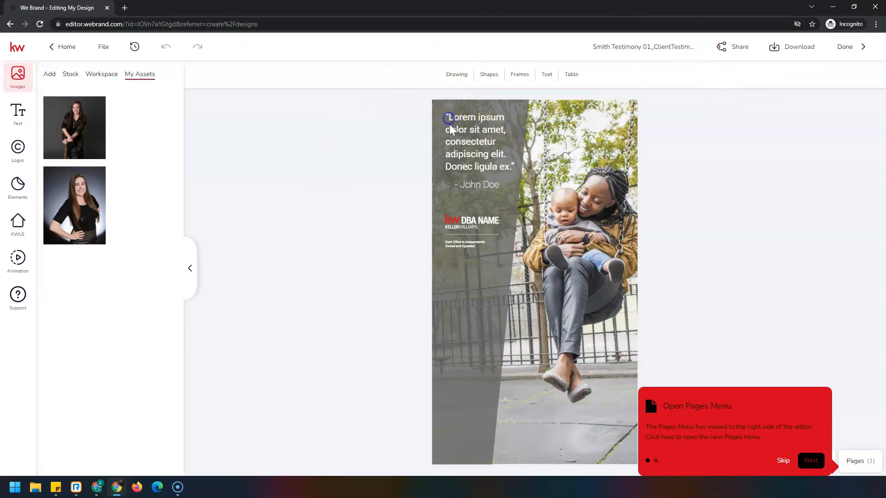
click(499, 162)
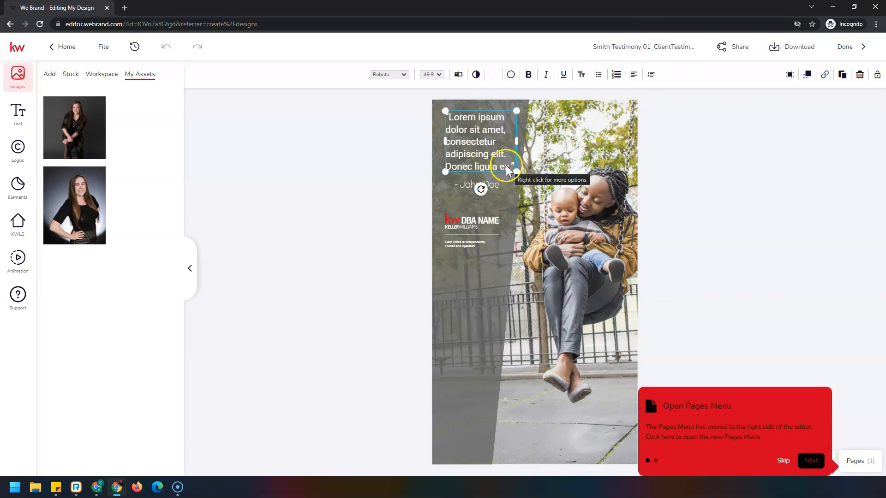
click(460, 77)
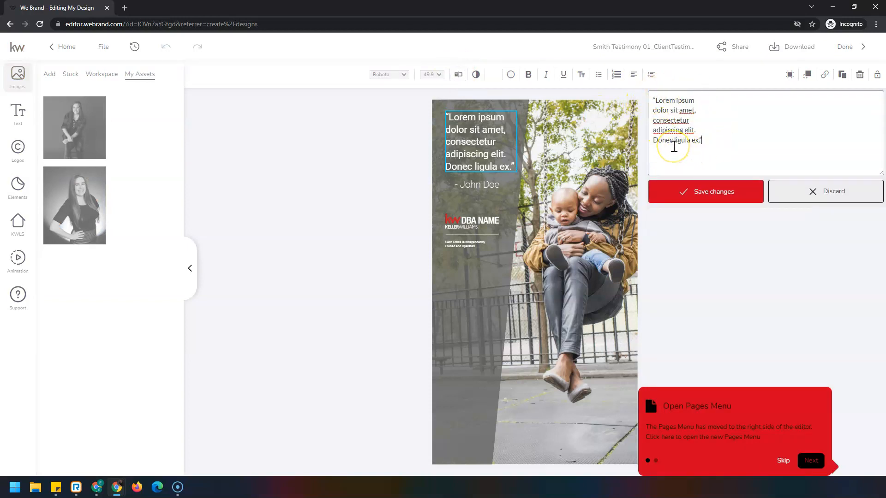
click(781, 184)
Step: Replace the placeholder quote on the design with "Type in testimony here", keeping the quotation marks
click(450, 117)
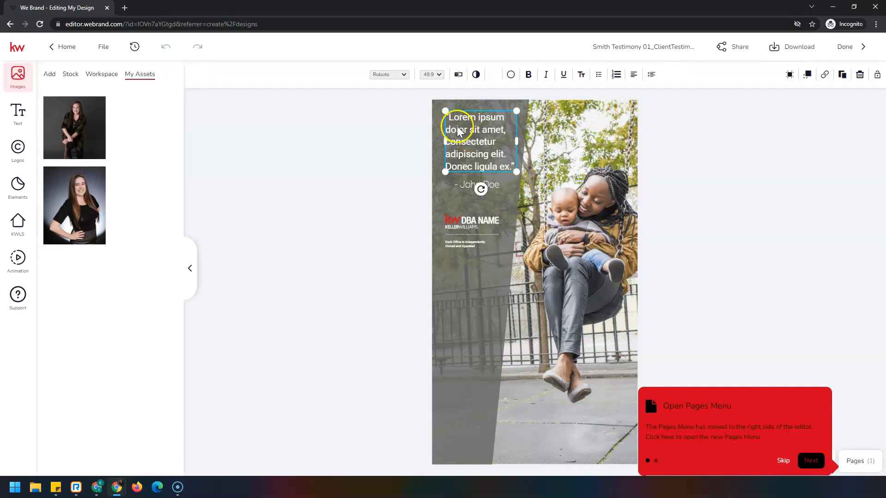
double_click(449, 118)
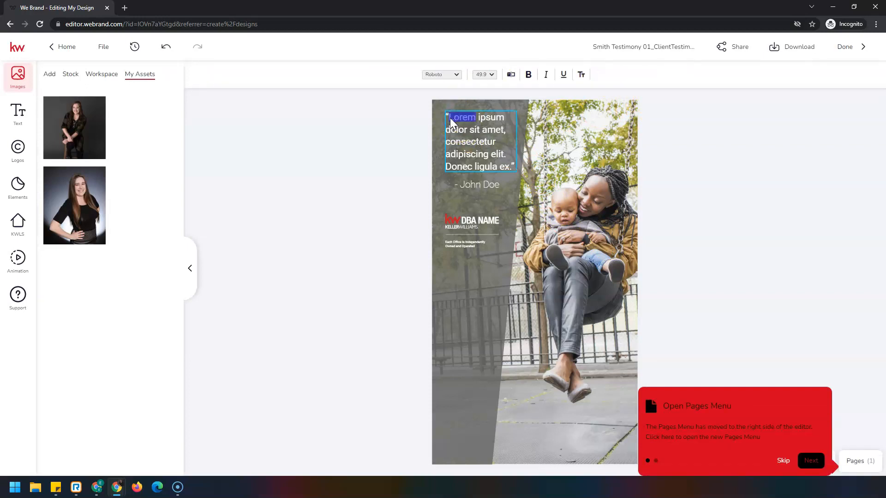
click(450, 118)
drag(450, 118, 528, 170)
key(BackSpace)
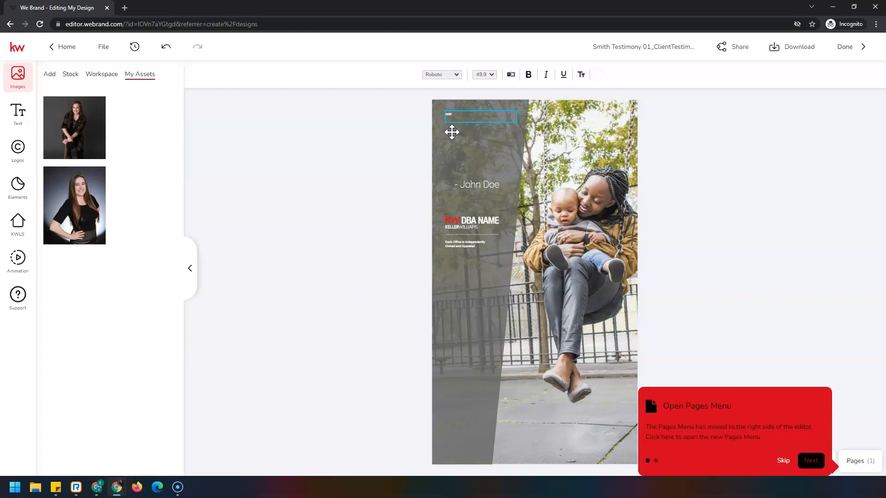
text(Type in testimony here)
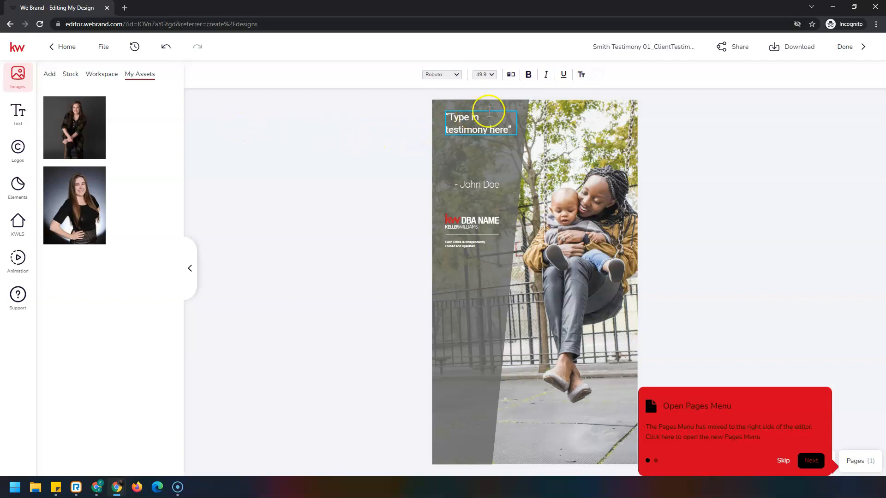
click(315, 147)
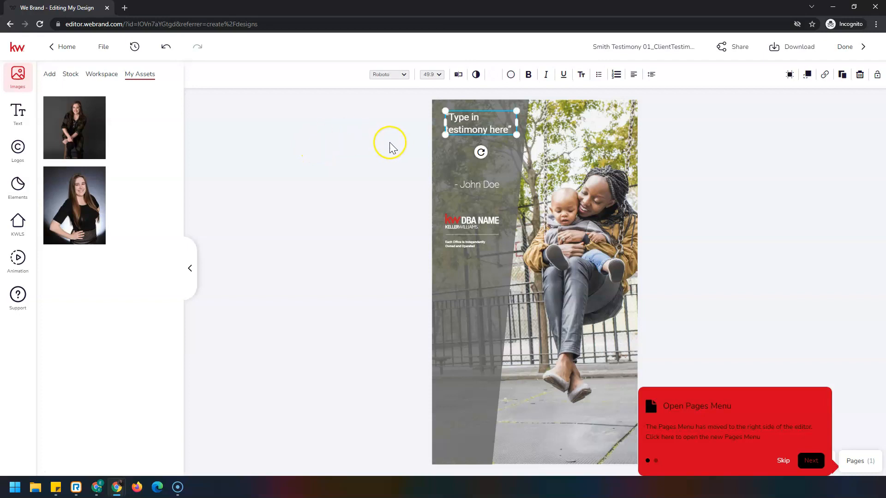
Step: Change the font of the testimony quote to Helvetica Neue LT Std
click(307, 143)
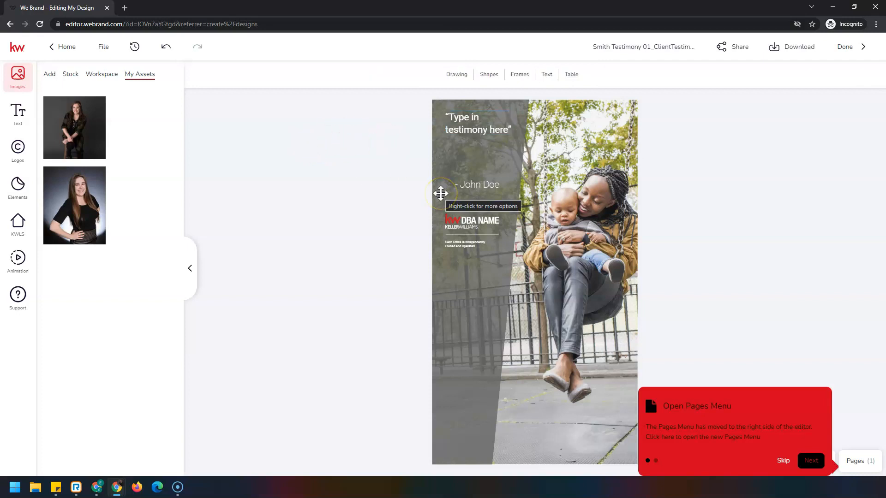
click(466, 119)
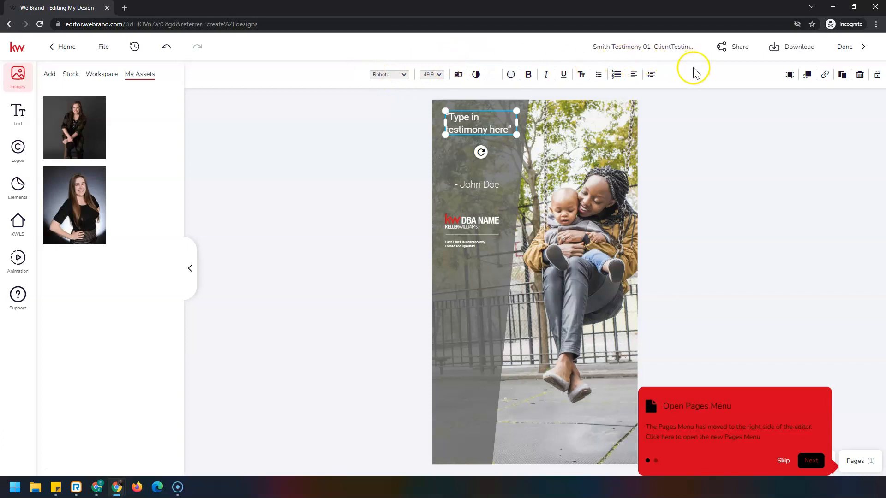
click(403, 75)
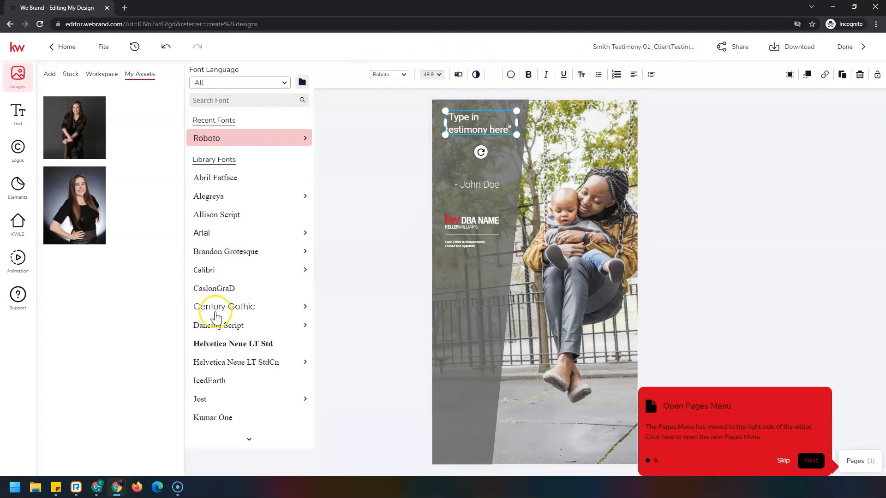
click(218, 343)
Step: Try a font size of 134 pt on the testimony quote
click(438, 76)
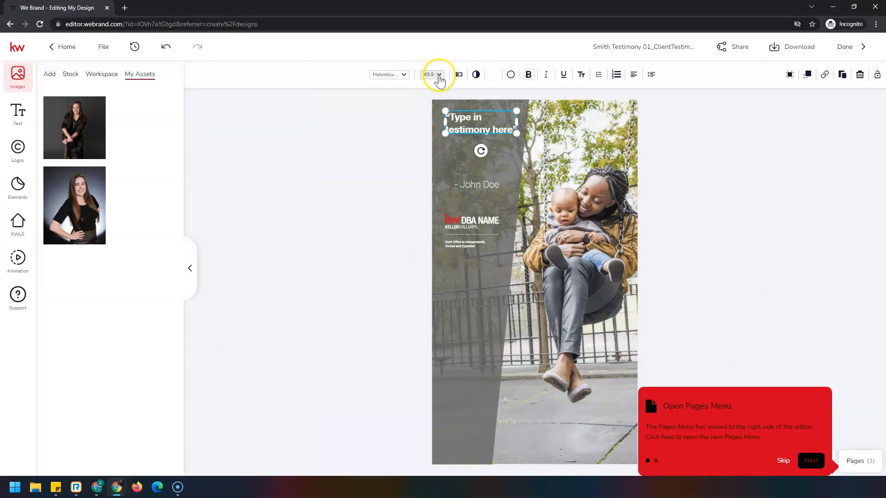
scroll(440, 175, down, 5)
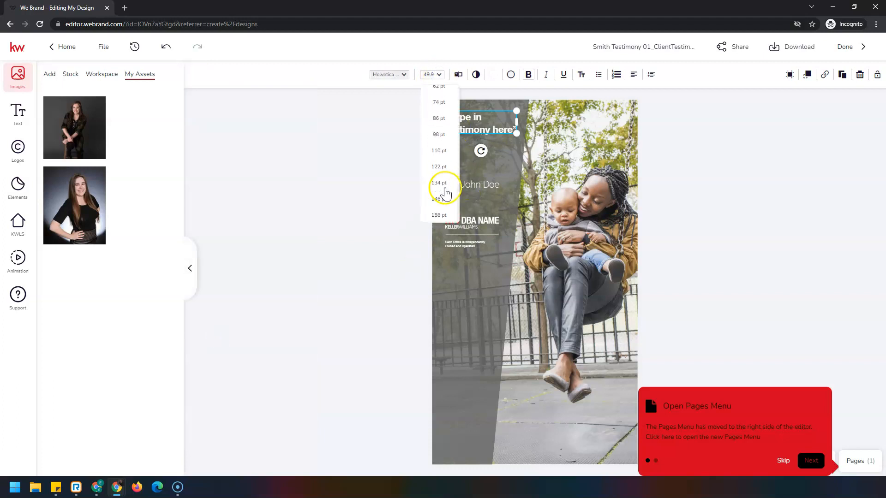
click(442, 182)
Step: Set the testimony quote's font size to 56 pt
click(438, 75)
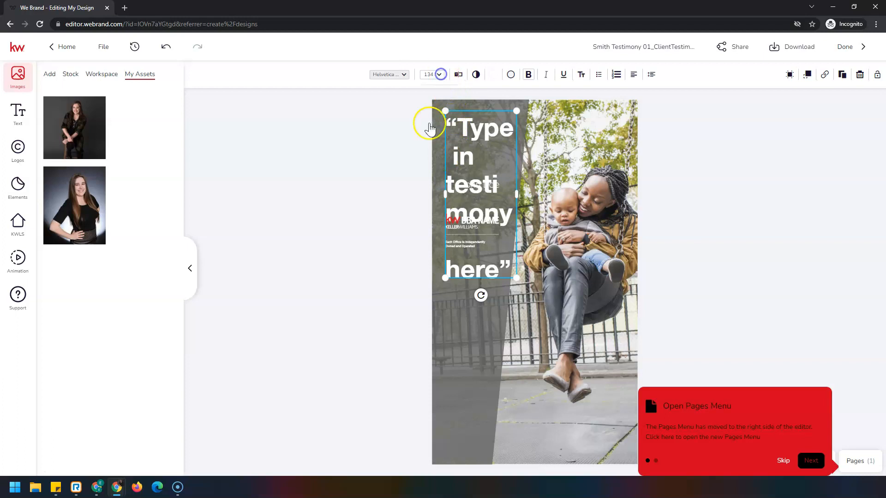
scroll(437, 147, up, 2)
click(437, 164)
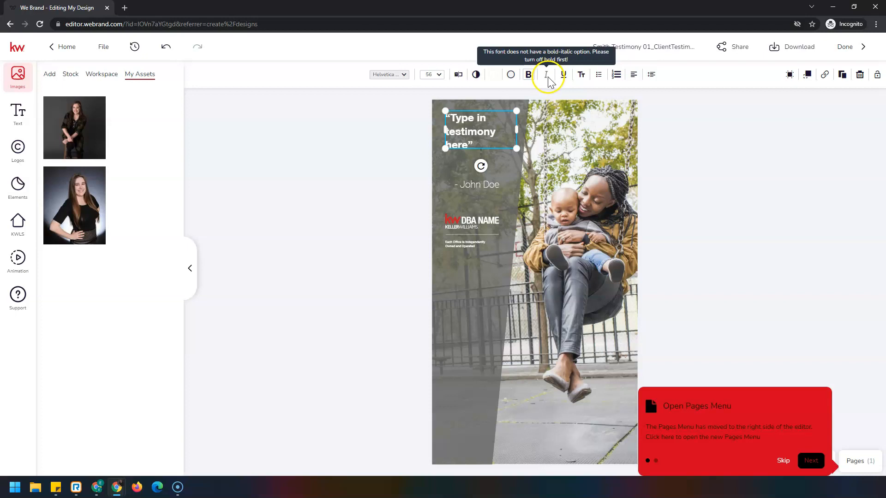
Step: Convert the testimony quote to lower case and center its text alignment
click(582, 78)
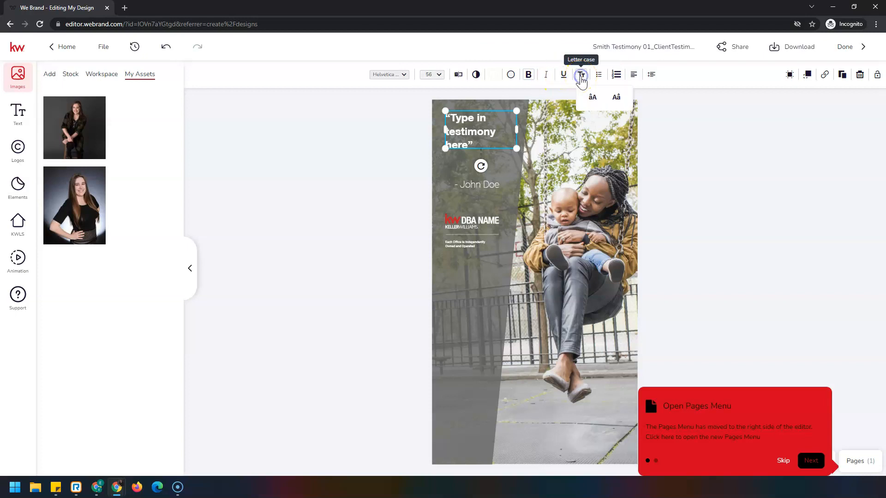
click(619, 97)
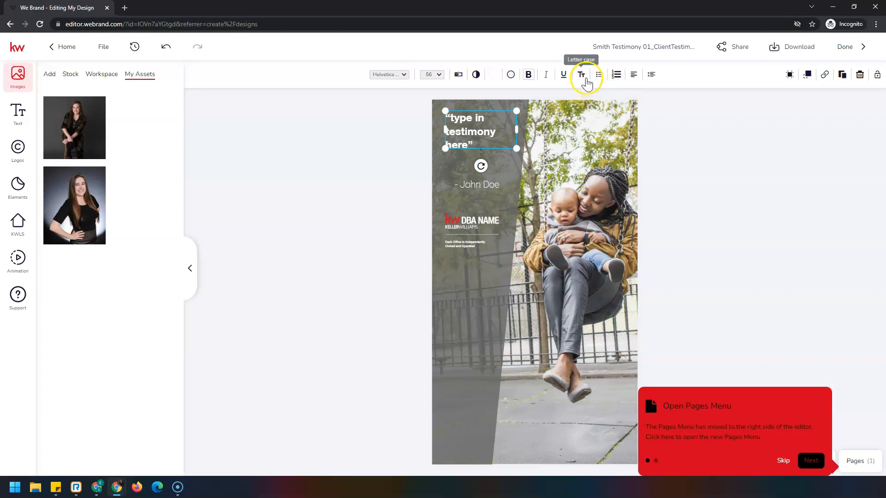
click(633, 75)
click(691, 97)
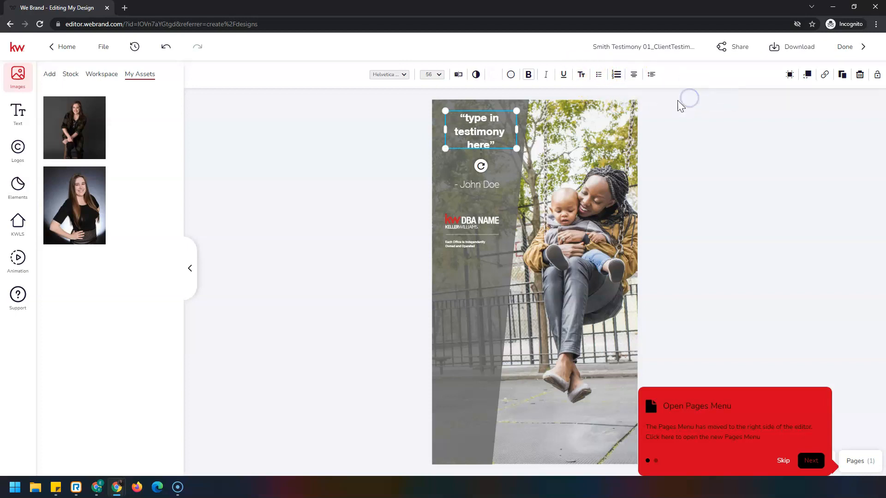
Step: Increase the testimony quote's line spacing to 87 and deselect the text
click(651, 75)
drag(669, 103, 716, 105)
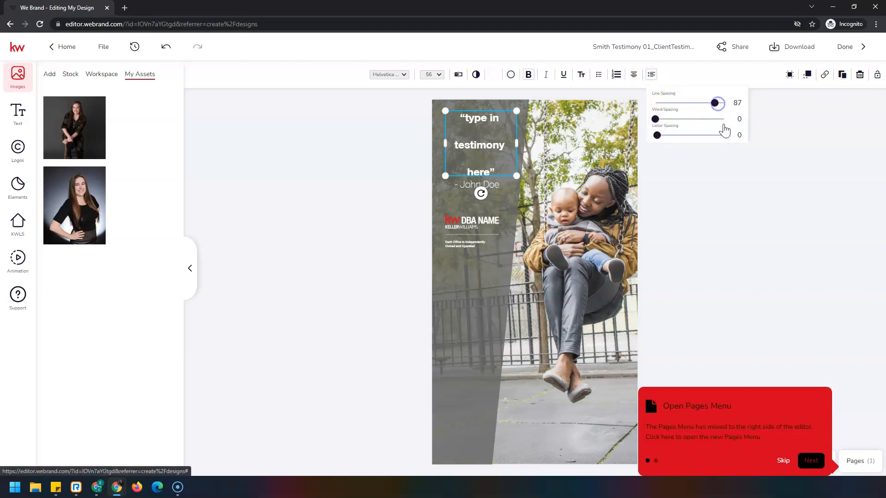
click(685, 218)
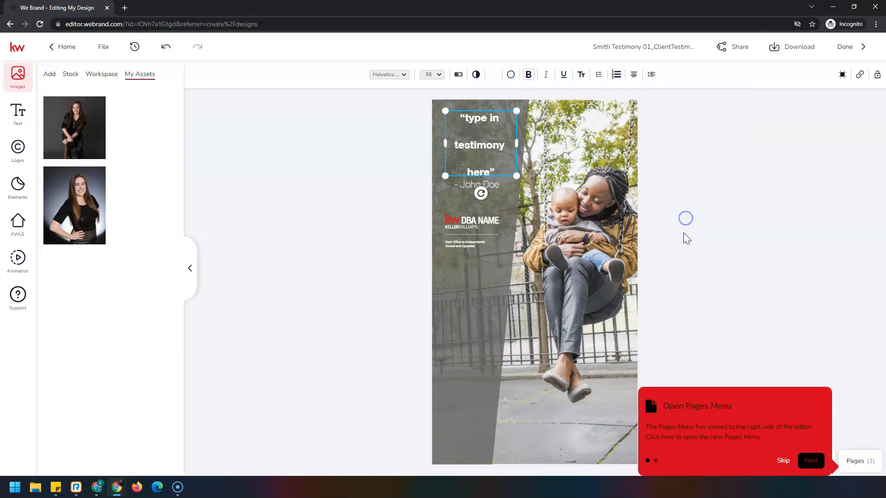
click(668, 135)
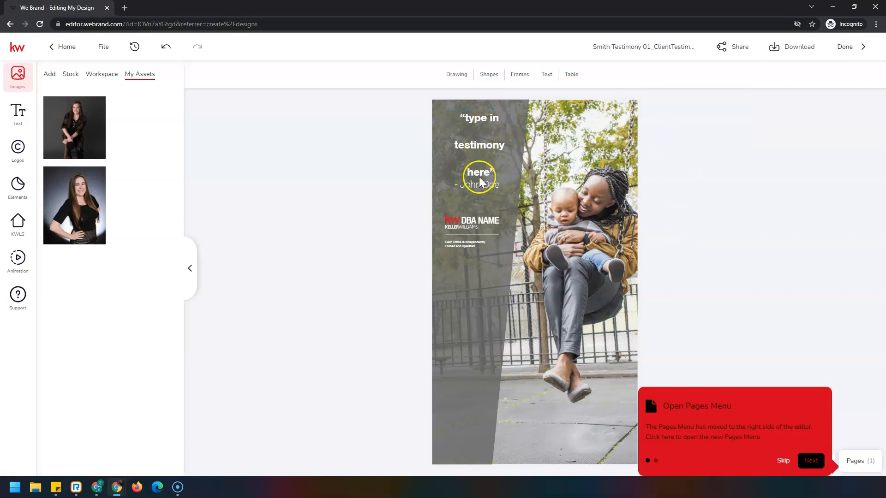
Step: Replace the placeholder name beneath the quote with the client's full name followed by ", 2022", keeping the leading dash, and save the text
click(472, 186)
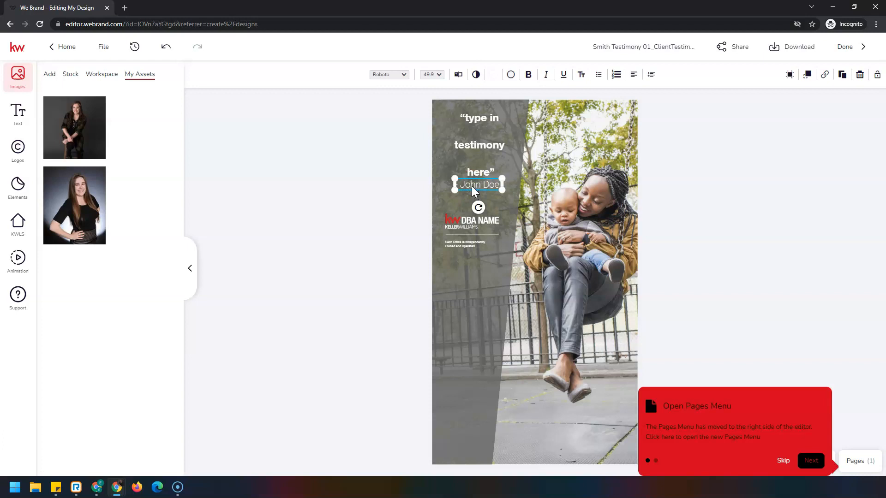
click(457, 80)
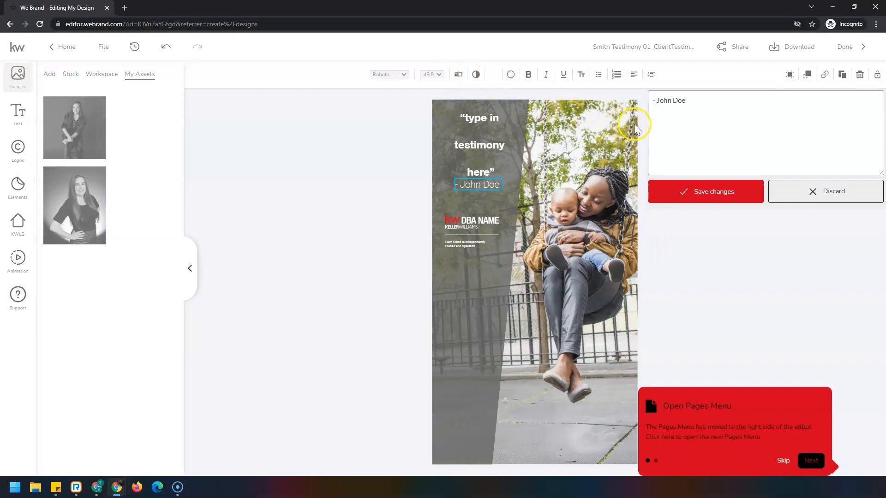
drag(688, 100, 658, 104)
key(BackSpace)
click(695, 102)
click(732, 201)
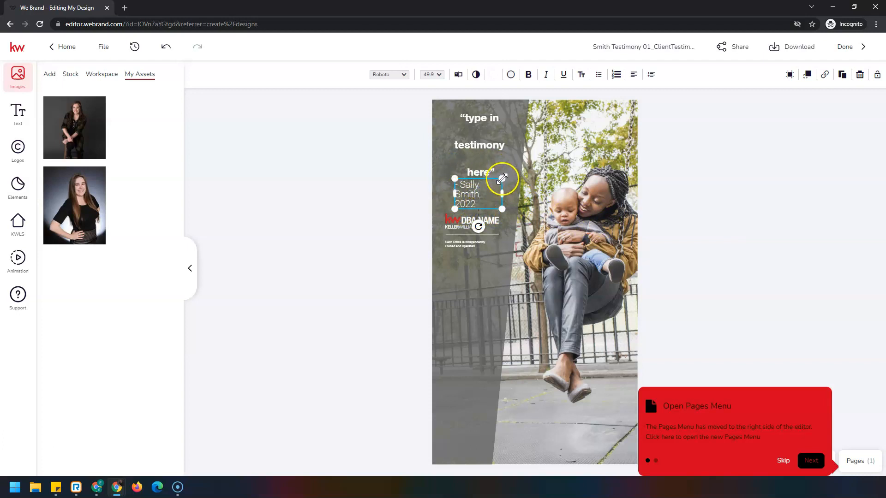
Step: Widen the client name text box on both sides so it spans nearly the full width of the gray overlay
click(502, 196)
drag(500, 195, 512, 195)
click(472, 194)
drag(454, 189, 440, 191)
mouse_move(513, 200)
mouse_down()
mouse_move(511, 207)
mouse_move(518, 200)
mouse_up()
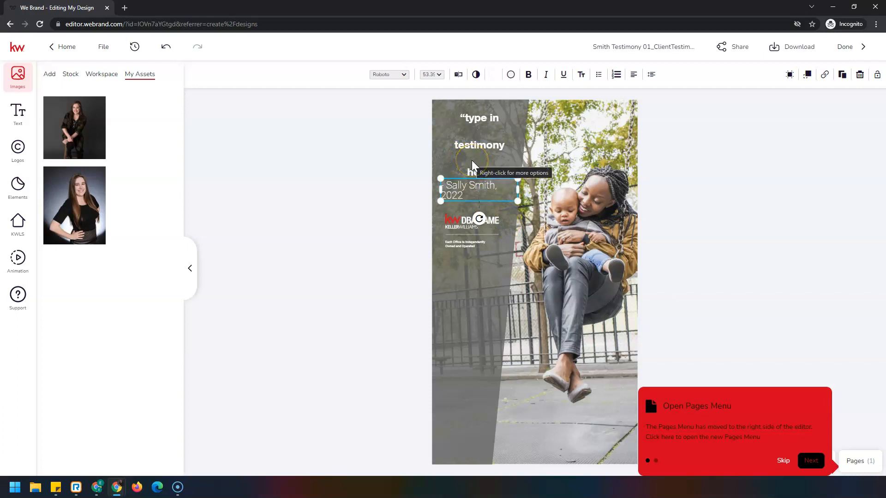
Step: Set the client name line's font size to 50 pt so it fits on one line, and deselect it
click(442, 78)
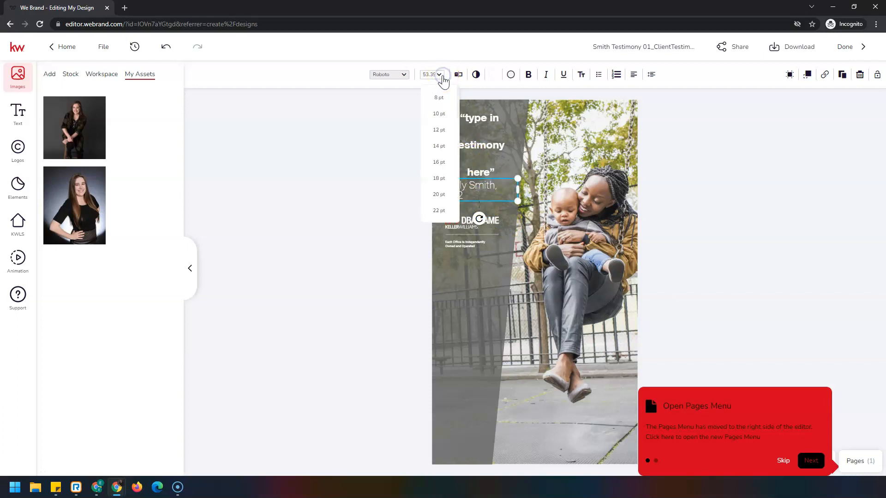
scroll(441, 196, down, 3)
scroll(442, 194, down, 2)
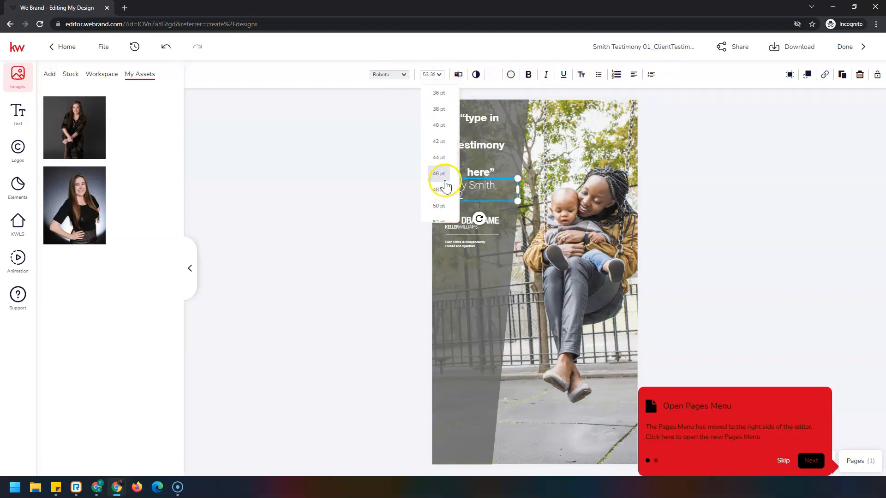
click(442, 160)
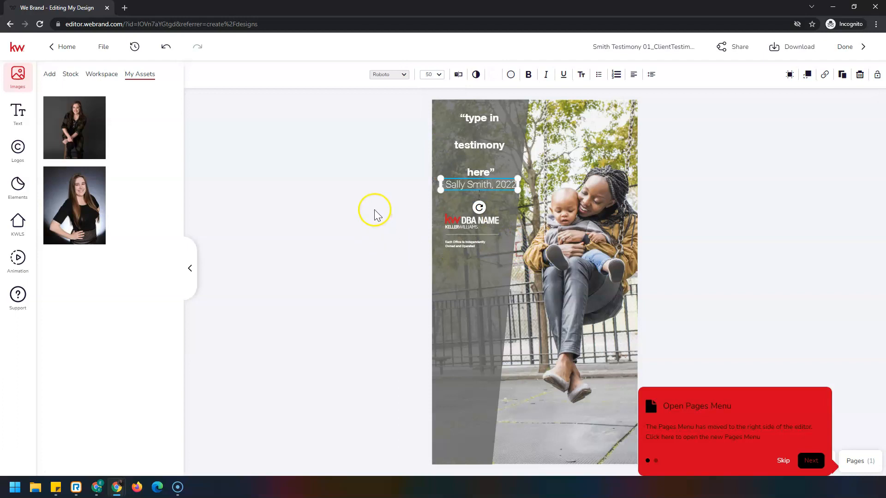
click(339, 190)
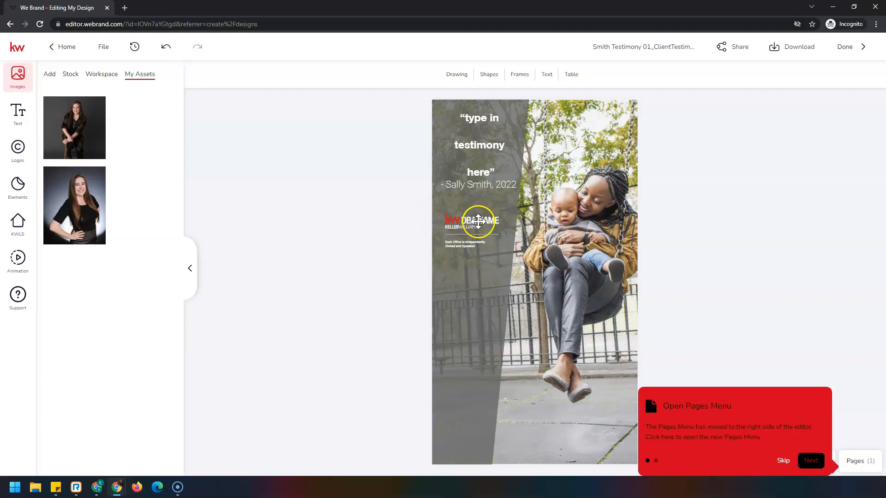
Step: Add the red-and-white KW Southland Partners logo from the saved logo assets and place it below the independently owned disclaimer
click(479, 220)
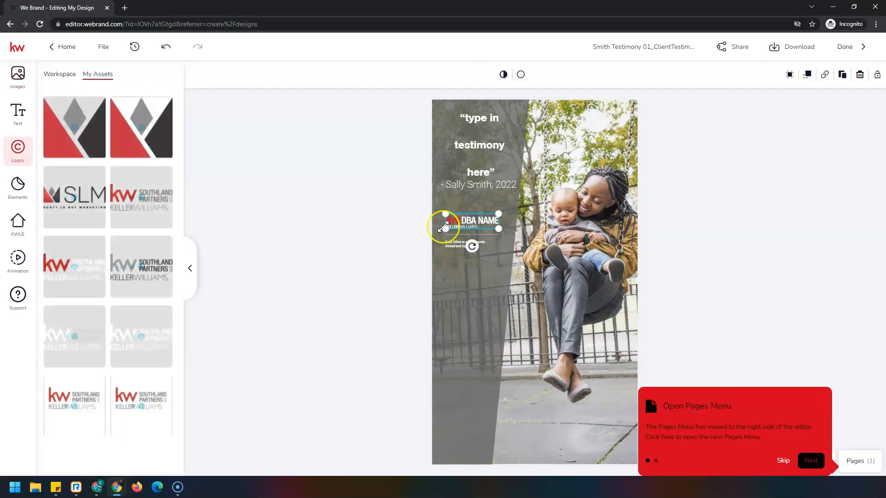
click(18, 146)
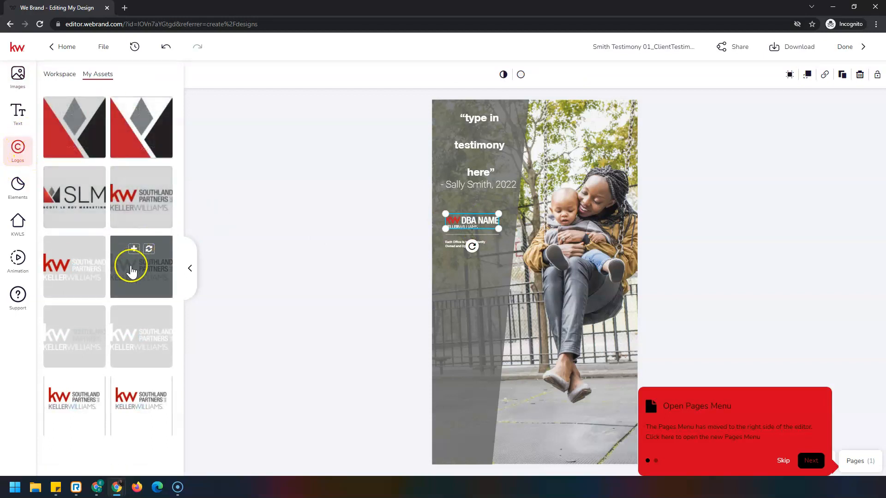
click(81, 248)
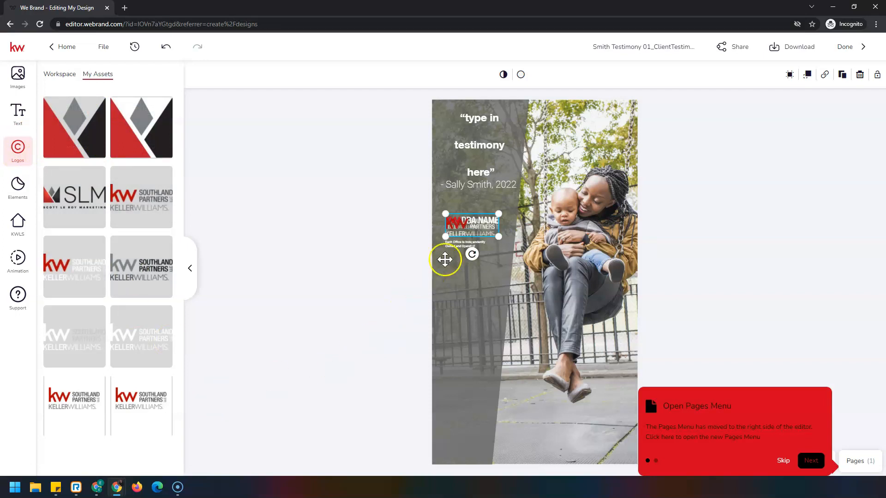
drag(467, 226, 467, 269)
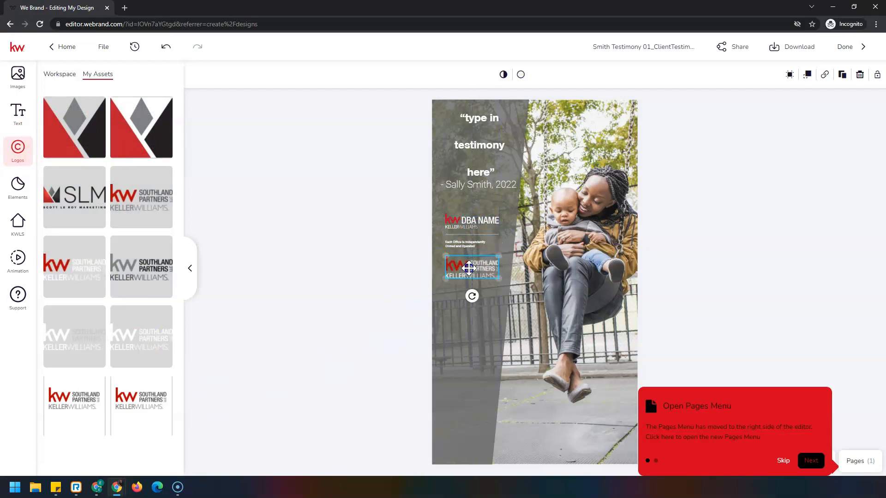
Step: Remove the DBA Name placeholder logo and move the Southland Partners logo into its place above the divider line
click(481, 222)
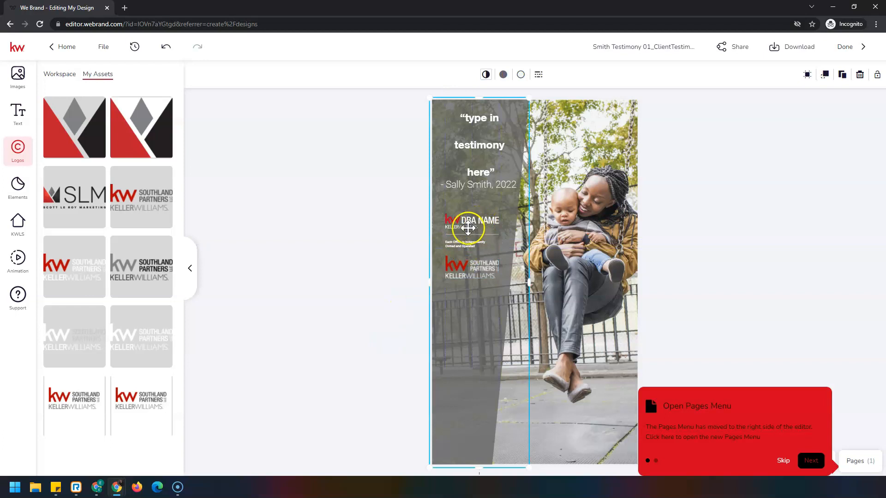
click(396, 226)
click(477, 218)
click(490, 220)
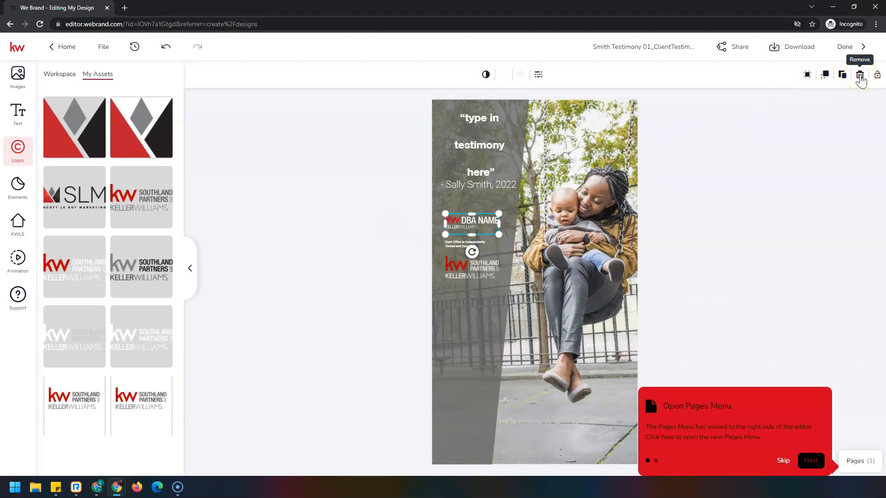
click(861, 75)
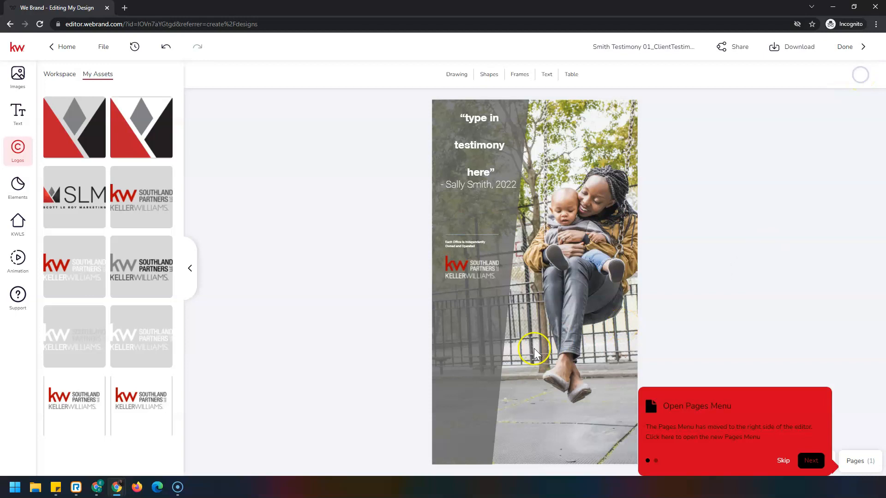
drag(464, 268, 464, 221)
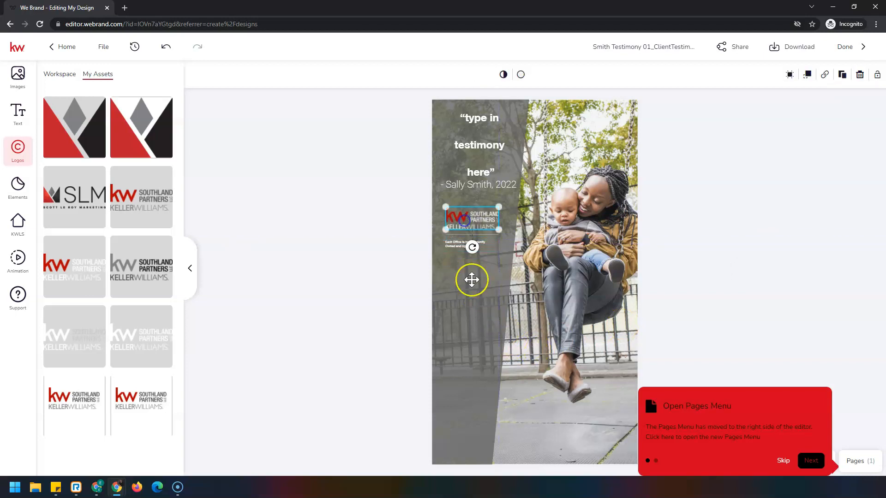
click(395, 319)
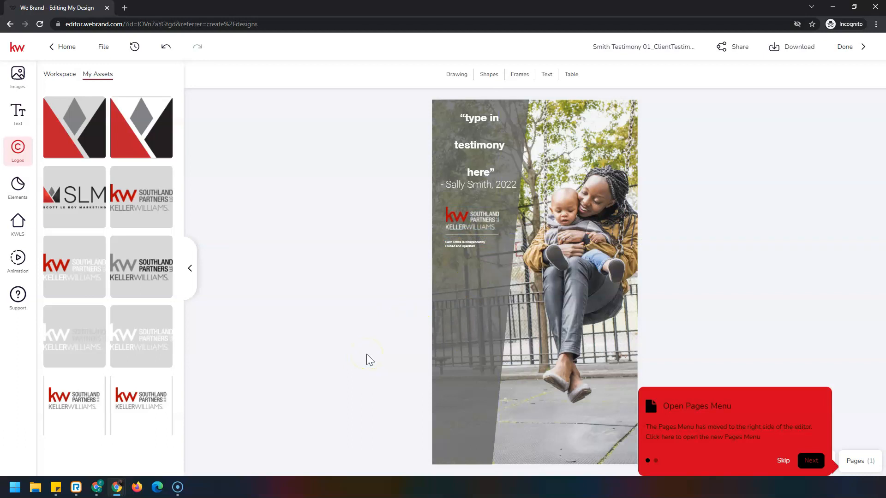
Step: Skip the Pages Menu tip and reposition the background photo slightly to the left, keeping the background selected
click(594, 156)
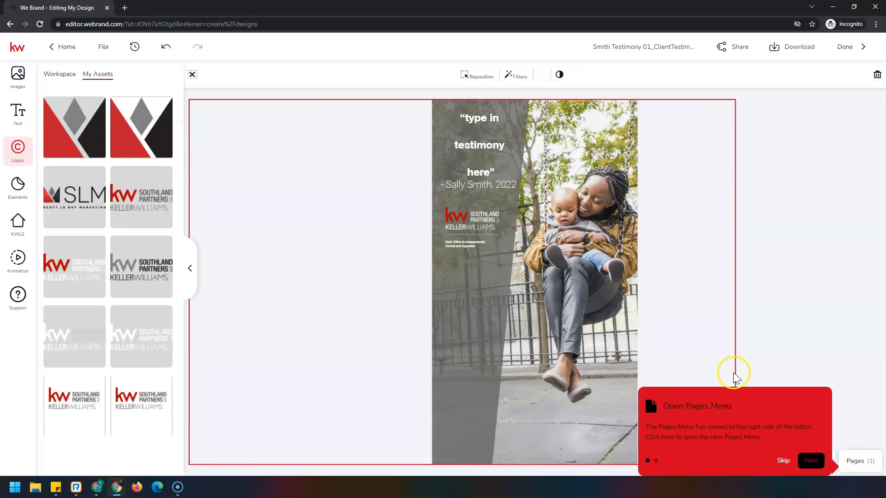
click(782, 460)
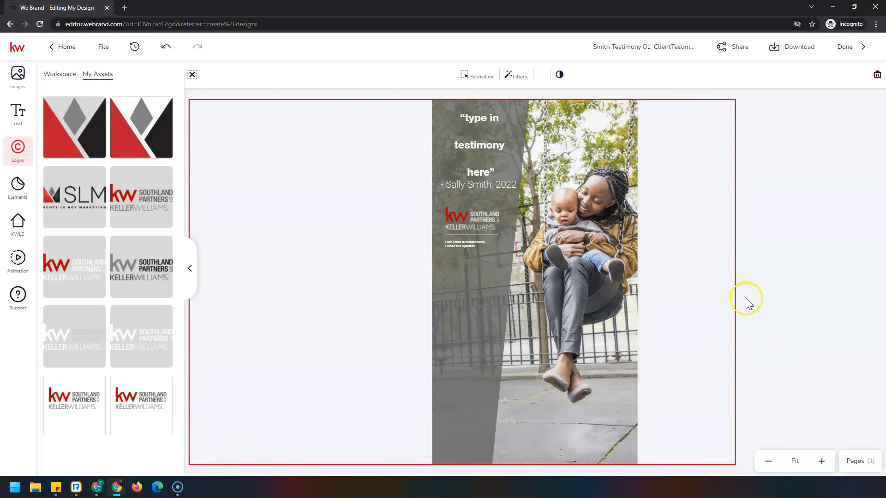
click(669, 187)
click(609, 191)
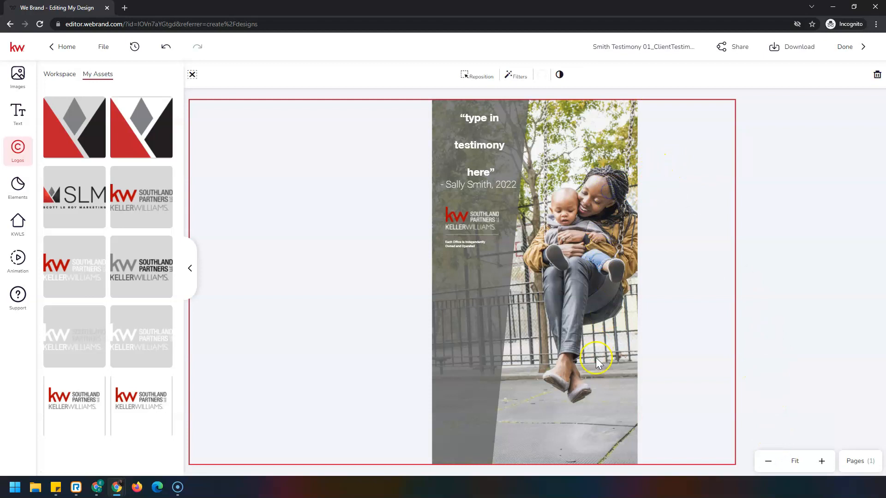
click(470, 79)
drag(419, 288, 401, 288)
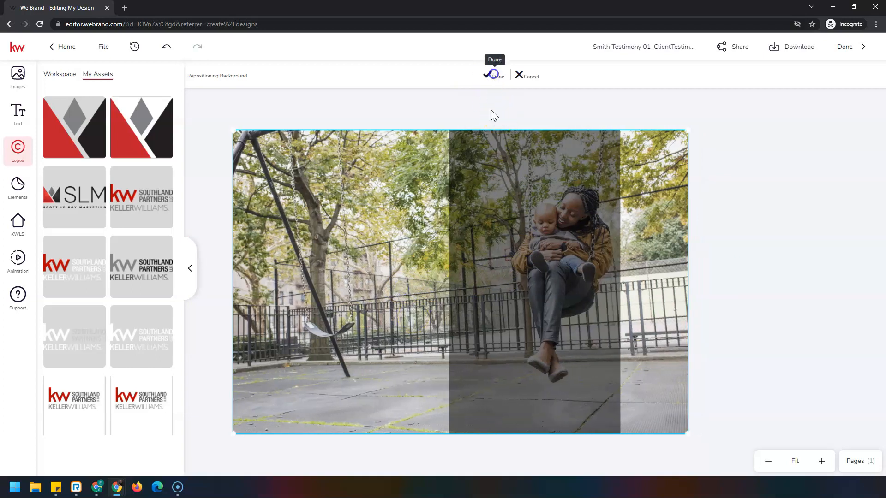
click(491, 75)
click(583, 166)
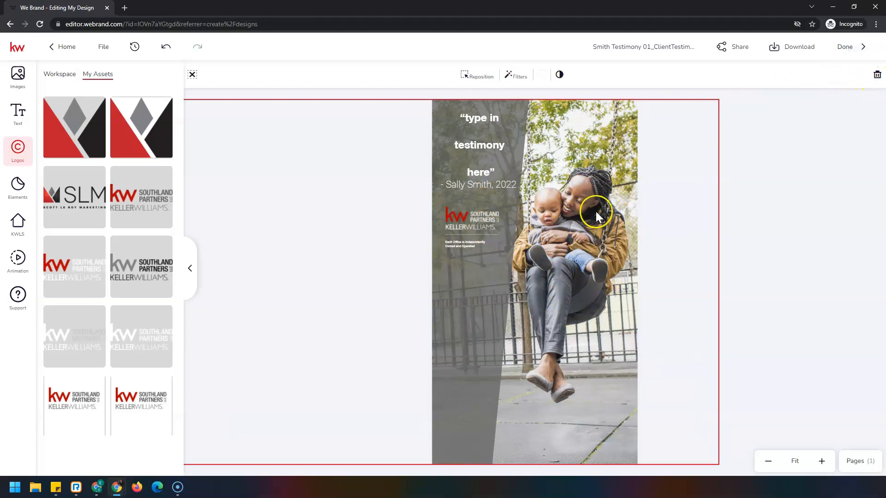
Step: Remove the background photo of the mother and baby and replace it with the white daisies picture from the stock images
click(877, 75)
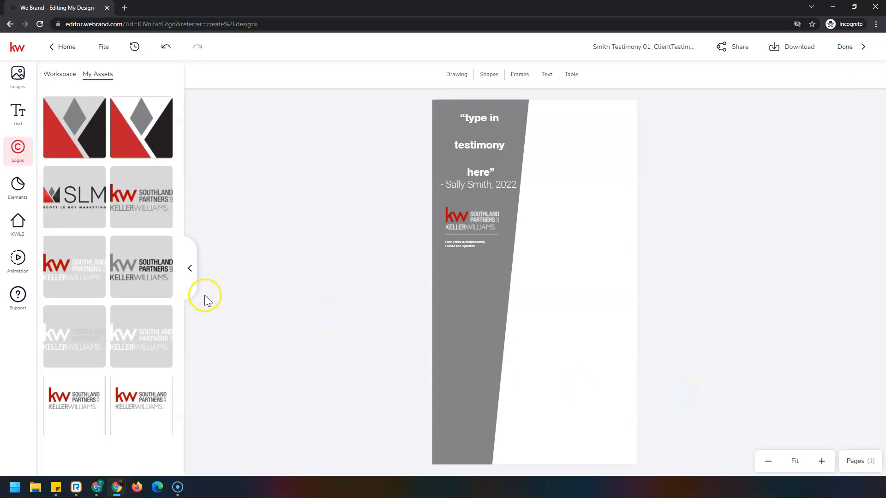
click(18, 76)
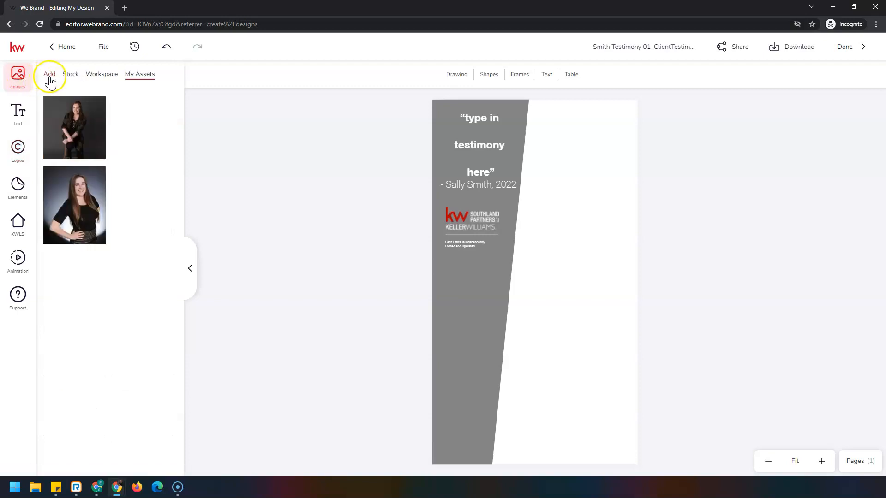
mouse_move(77, 225)
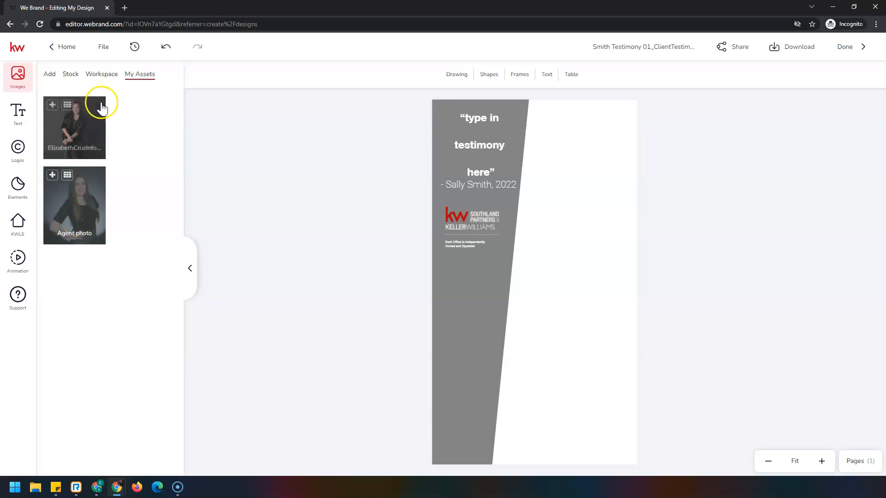
click(50, 76)
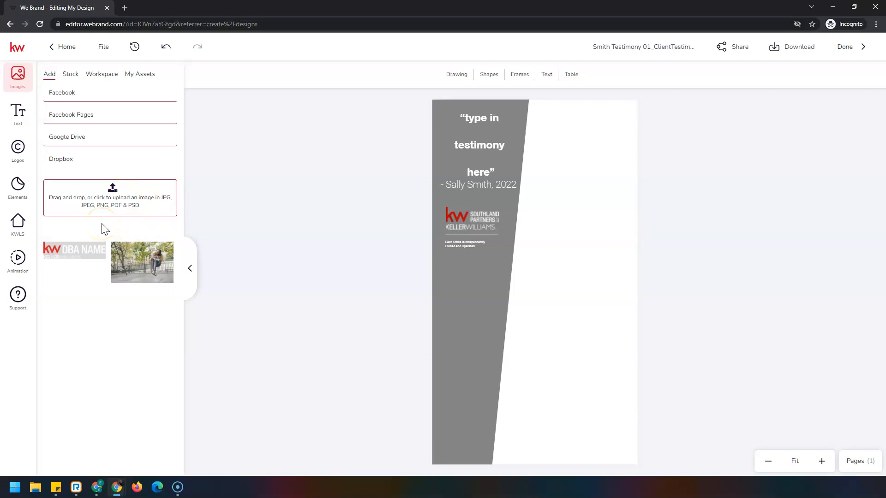
click(69, 76)
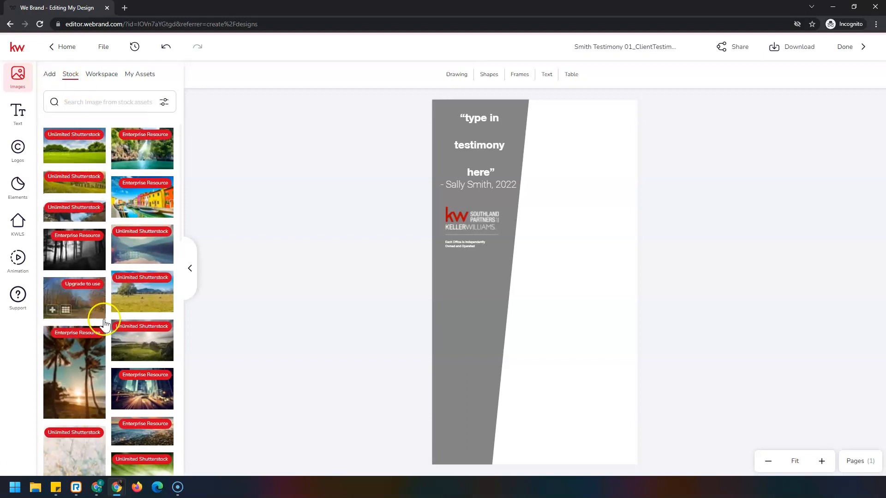
scroll(121, 342, down, 1)
scroll(111, 339, down, 10)
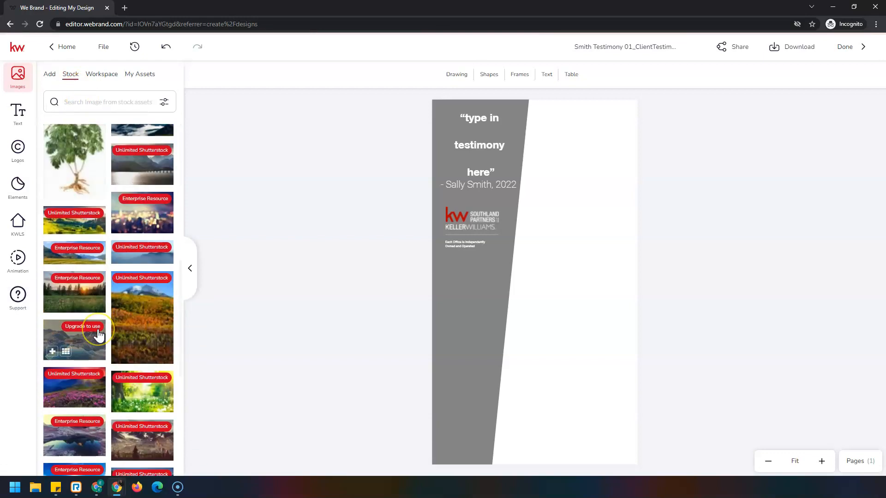
scroll(99, 336, down, 10)
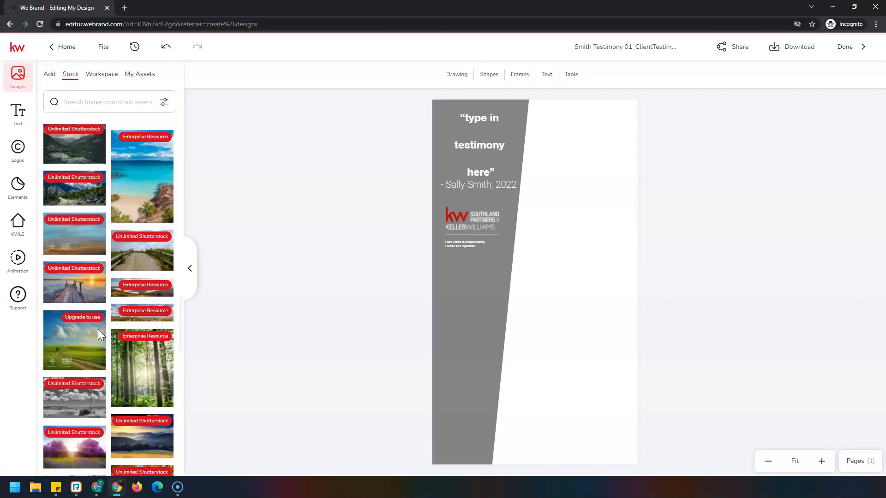
click(58, 340)
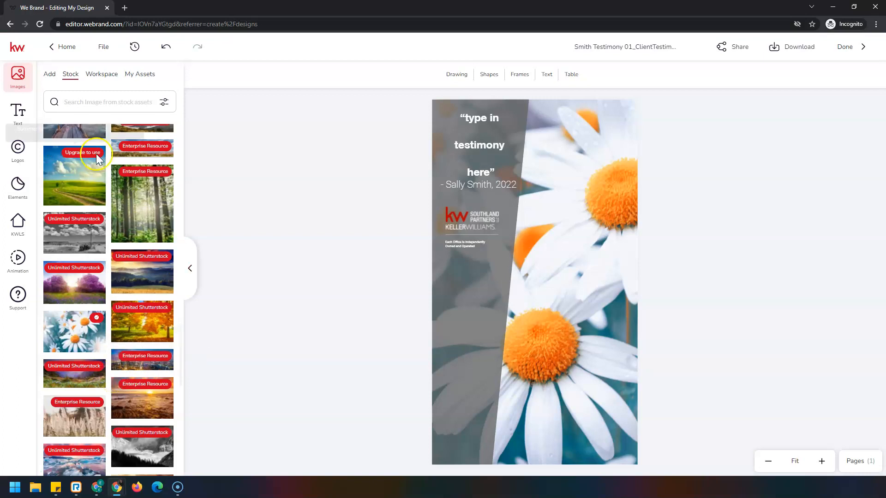
Step: Save the testimonial design and download page 1 as a JPEG
click(104, 54)
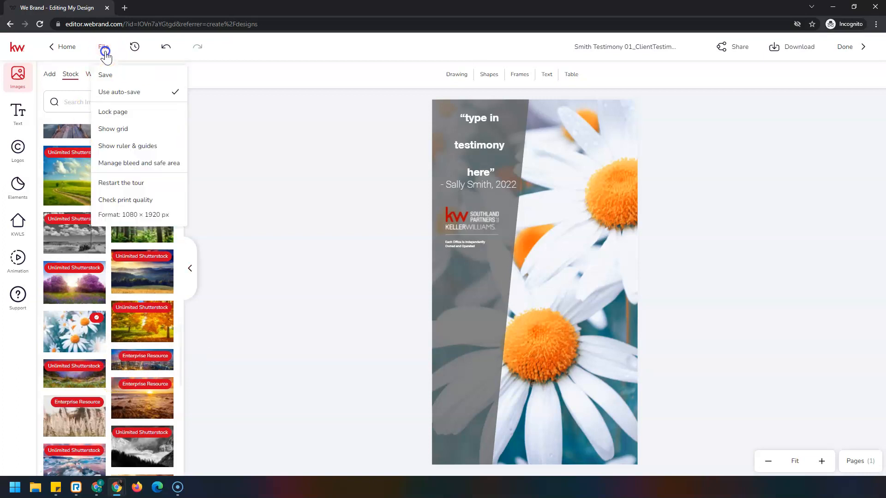
click(114, 74)
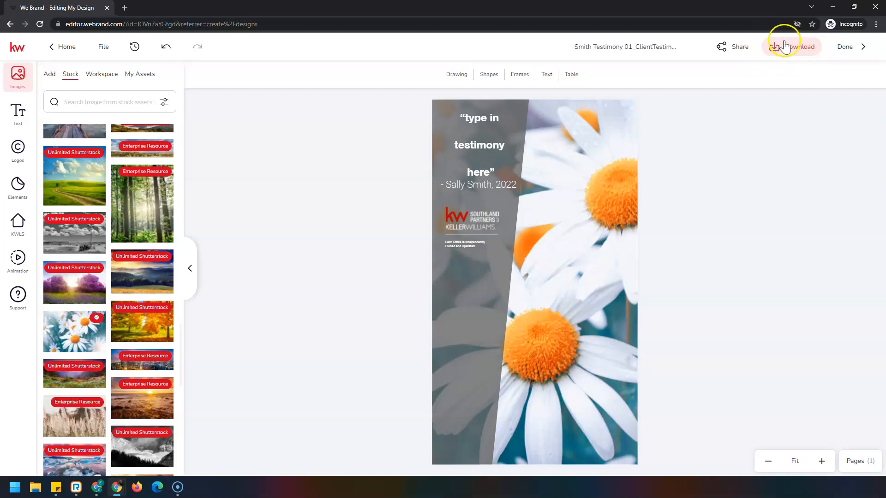
click(792, 55)
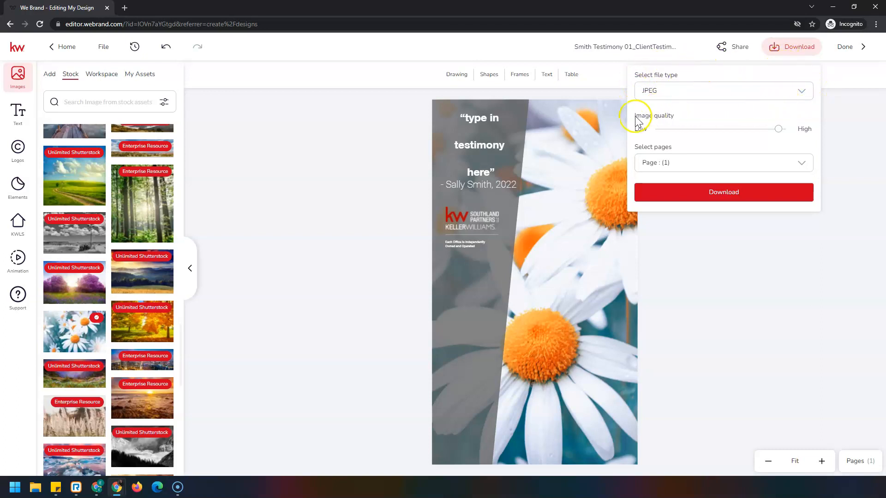
click(773, 191)
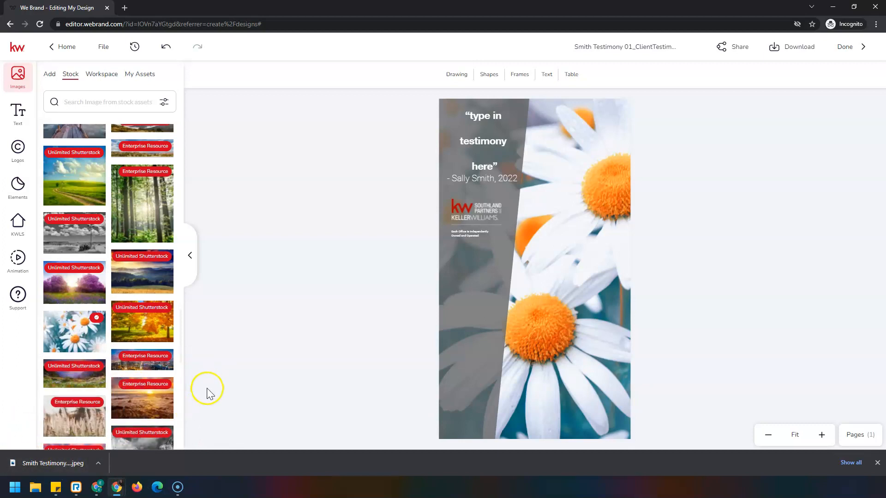
Step: Finish editing the design and start a new social post campaign in Campaigns
click(848, 48)
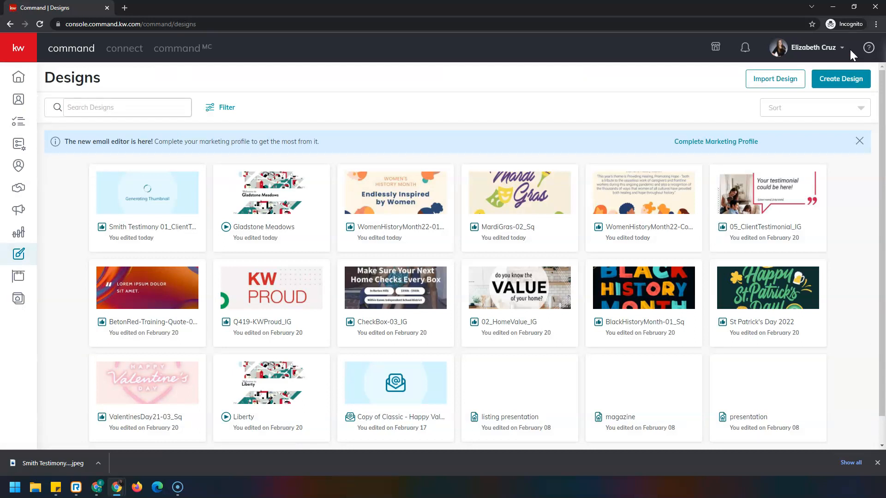
mouse_move(181, 209)
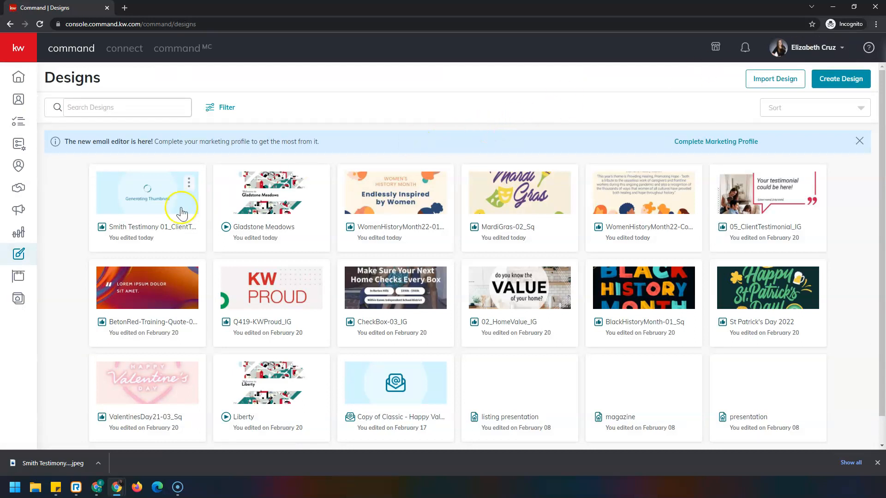
click(20, 212)
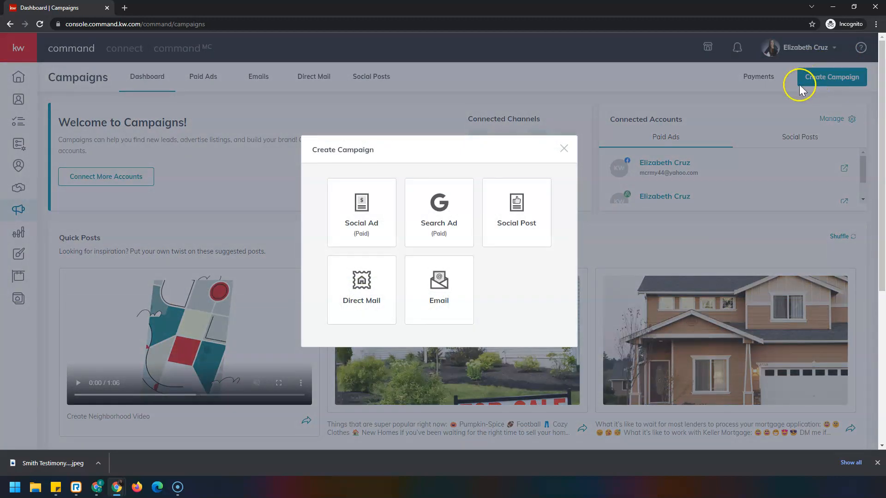
click(526, 225)
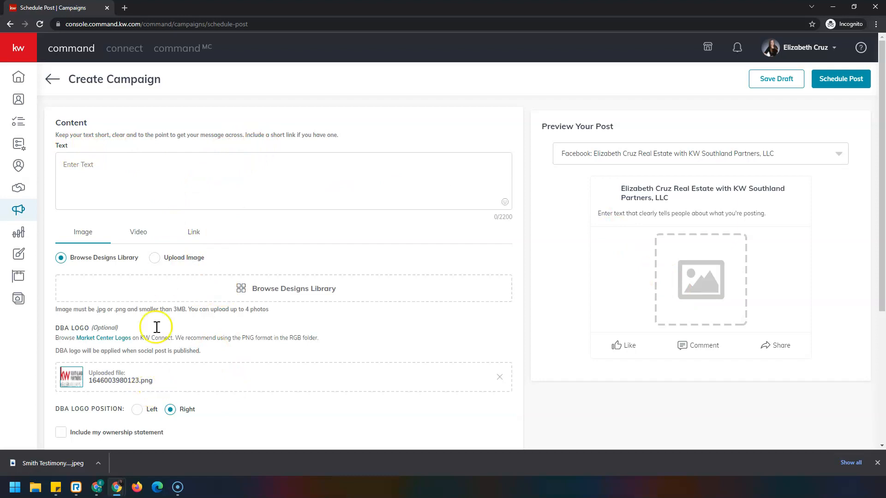
Step: Add the daisy client testimonial design from the designs library as the post image, using the Free crop ratio
click(85, 174)
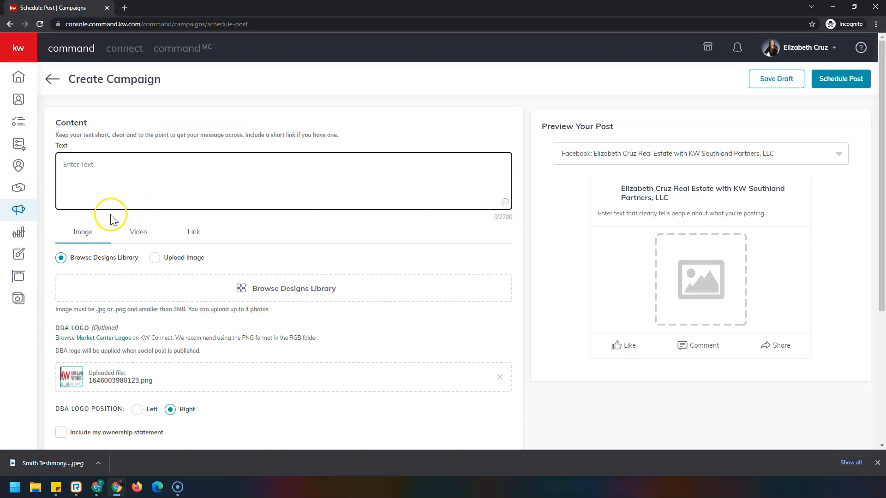
scroll(93, 212, down, 1)
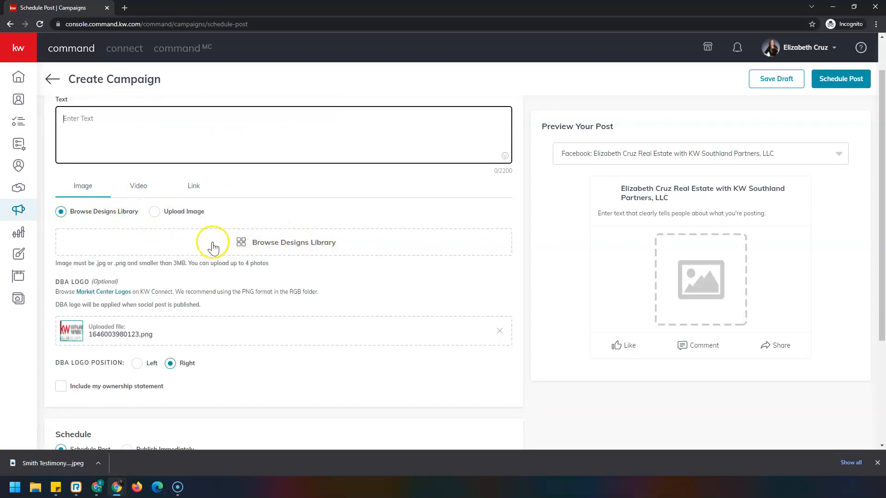
click(294, 250)
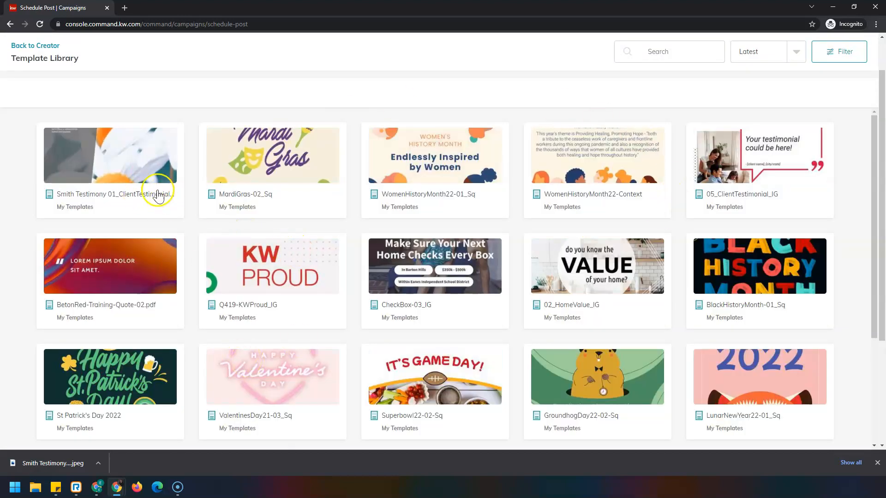
click(105, 169)
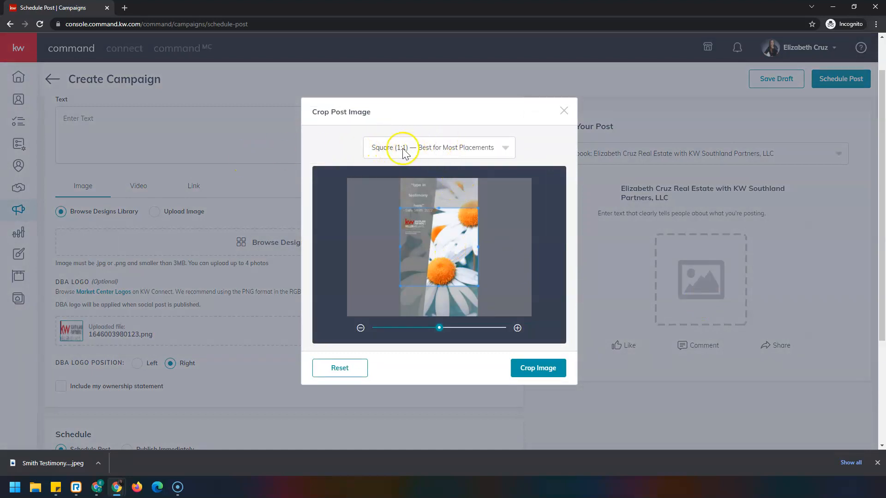
click(507, 149)
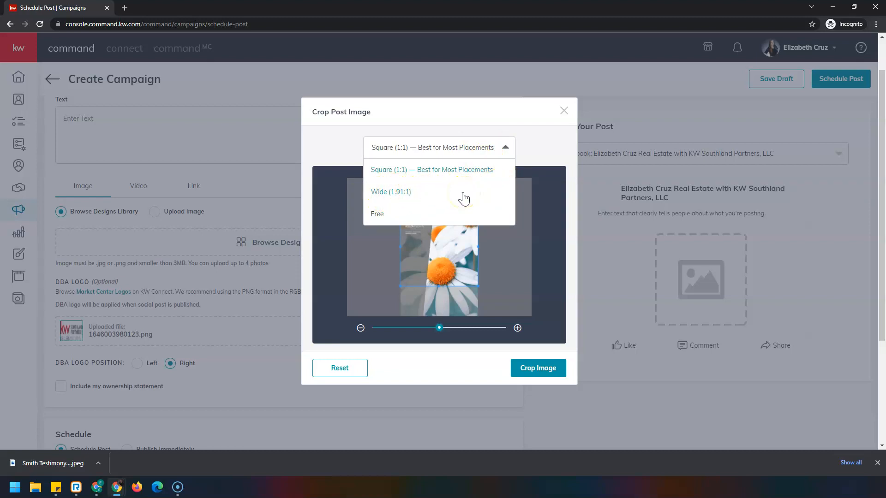
click(427, 215)
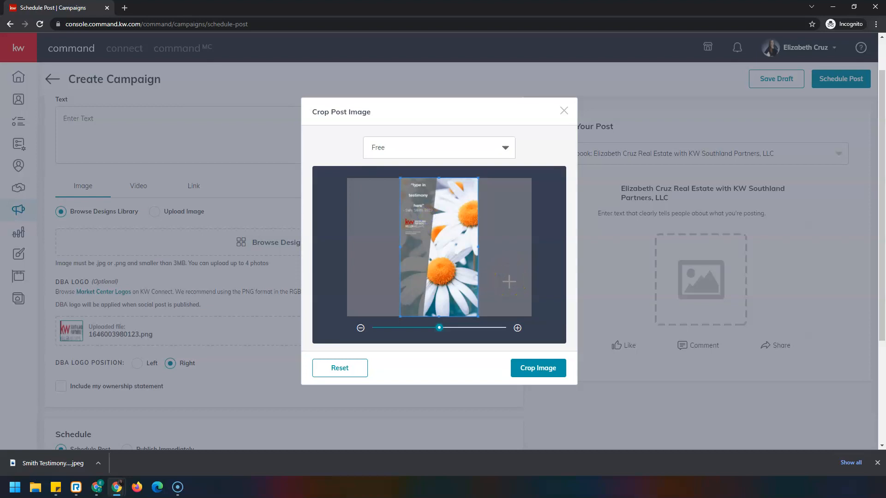
click(558, 369)
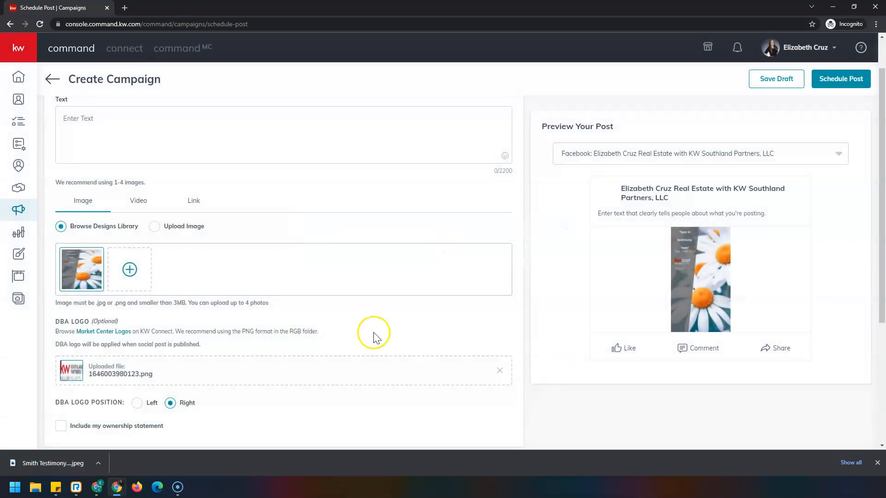
Step: Set the DBA logo position to Left and remove the uploaded DBA logo from the post
scroll(171, 270, down, 3)
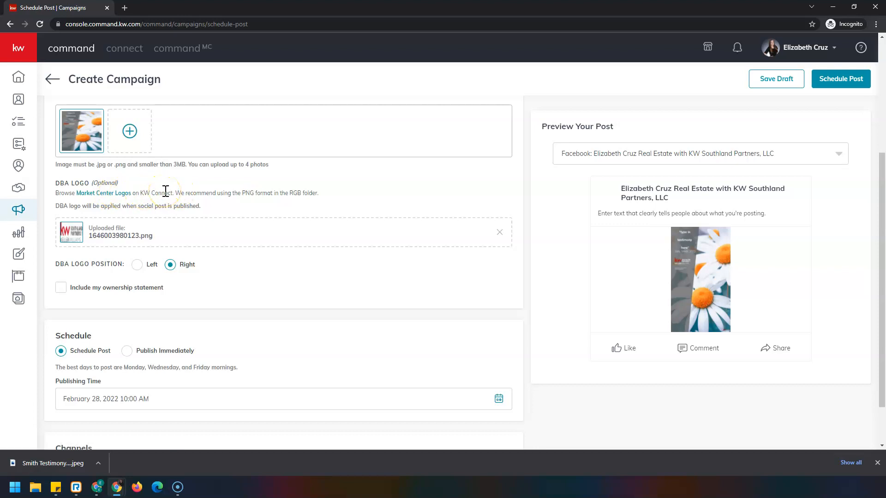
scroll(166, 191, down, 1)
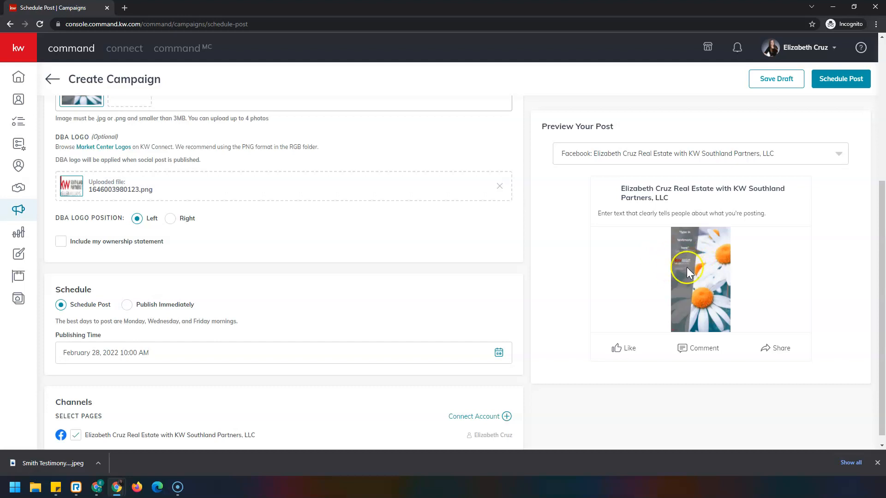
click(499, 187)
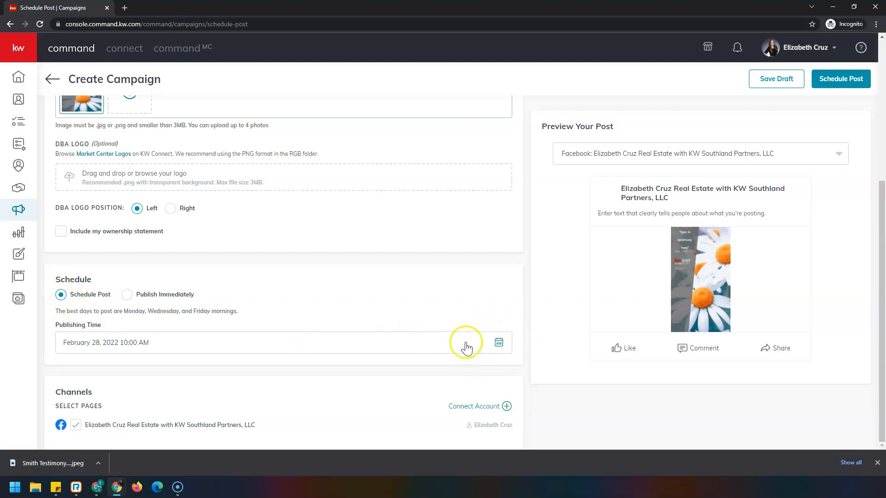
click(499, 343)
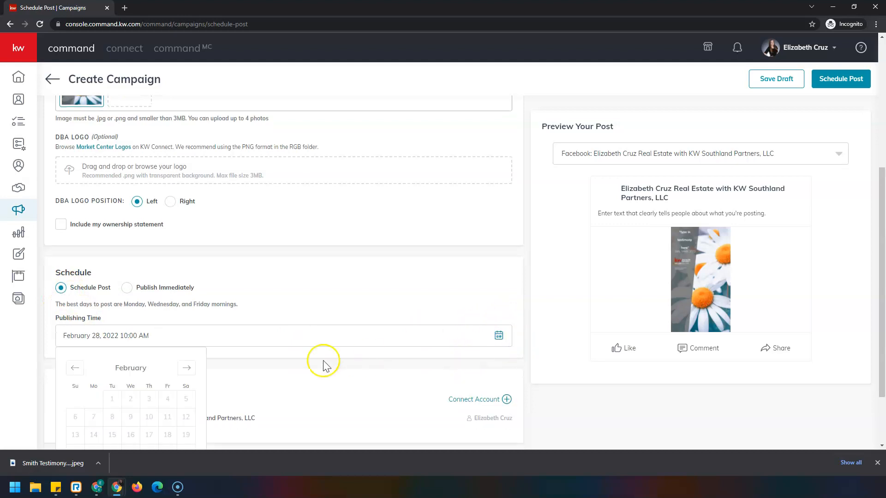
scroll(258, 344, down, 2)
click(188, 288)
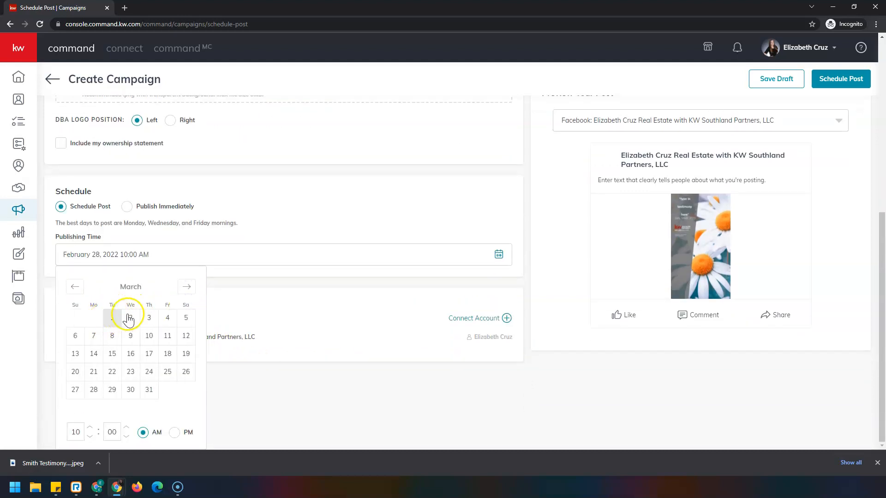
click(76, 433)
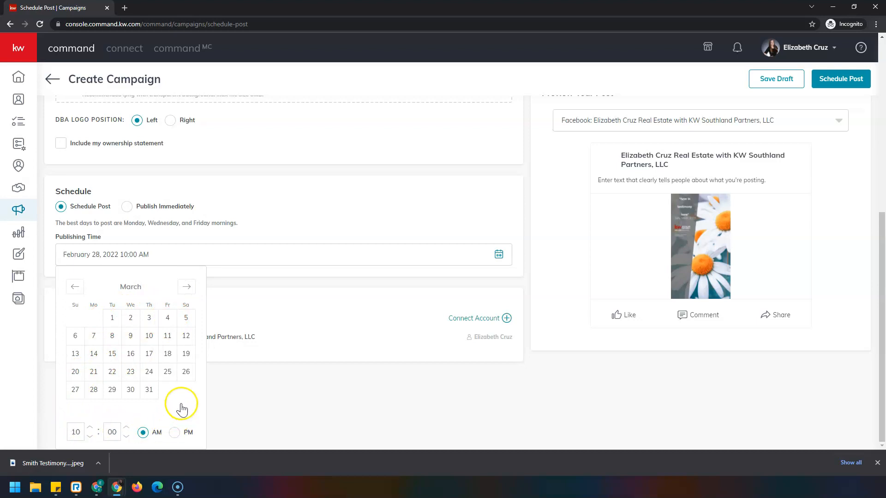
click(189, 252)
scroll(246, 223, up, 2)
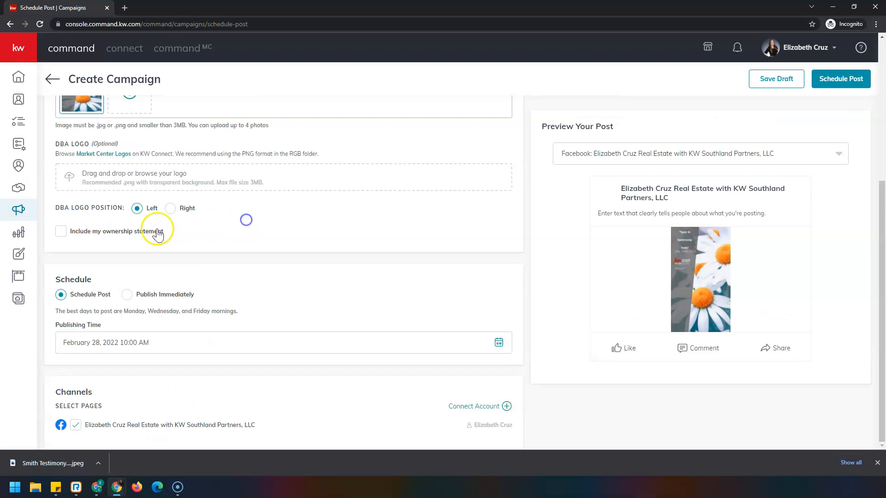
Step: Set the post to Publish Immediately and save it as a draft
click(127, 297)
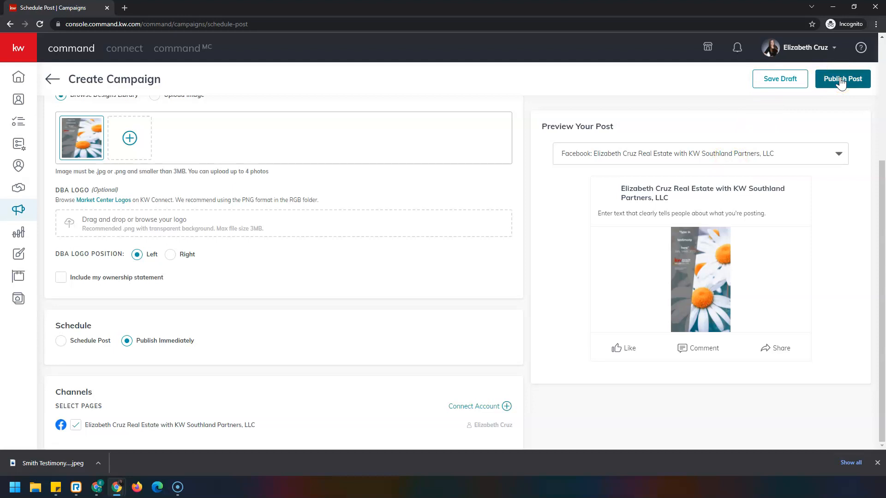
click(764, 89)
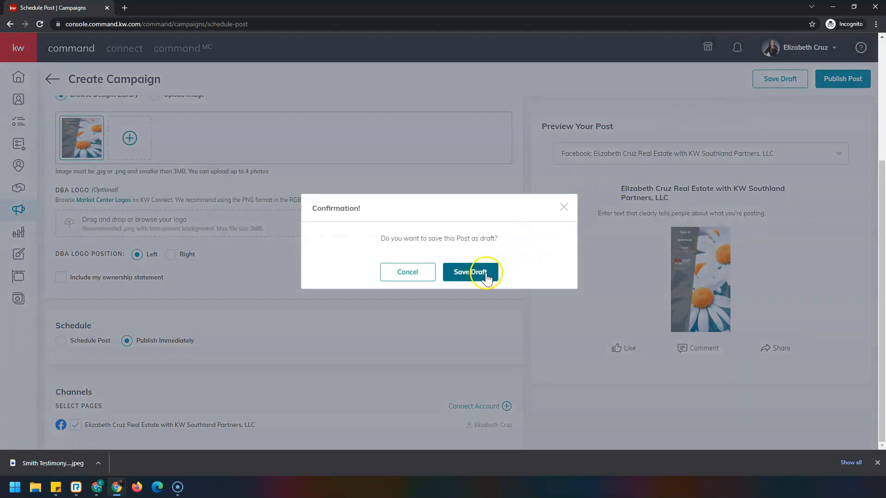
click(486, 273)
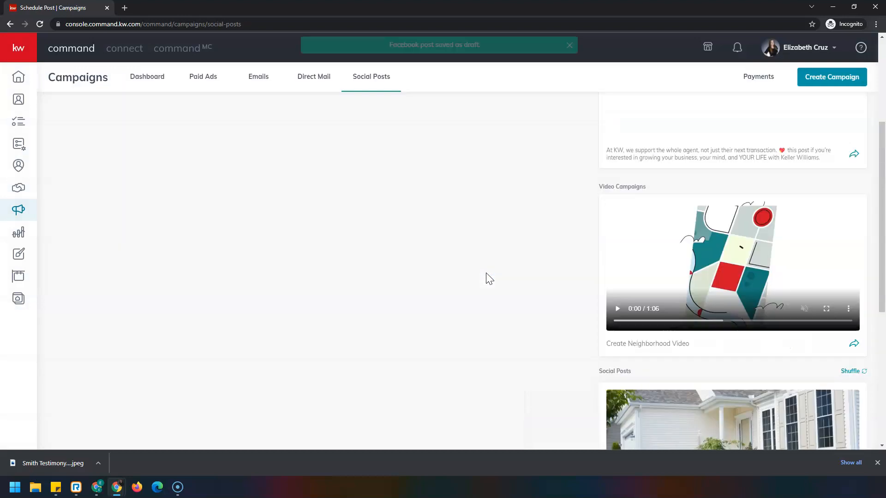
click(490, 280)
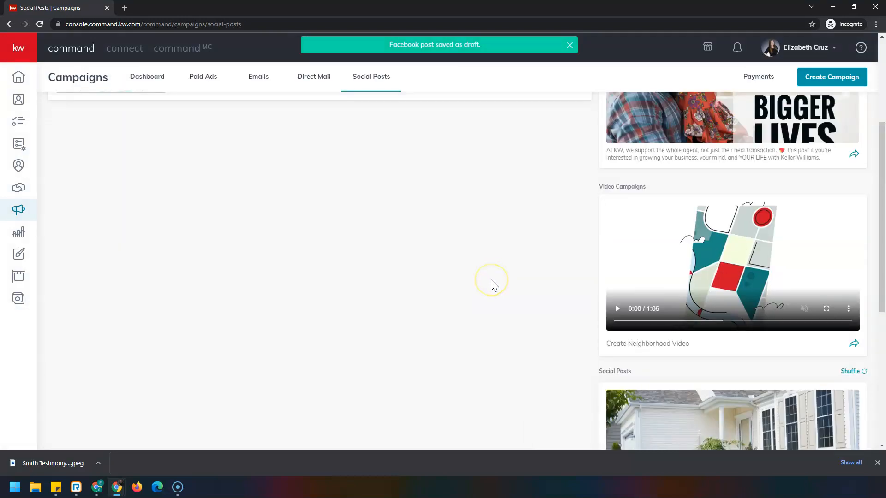
click(490, 292)
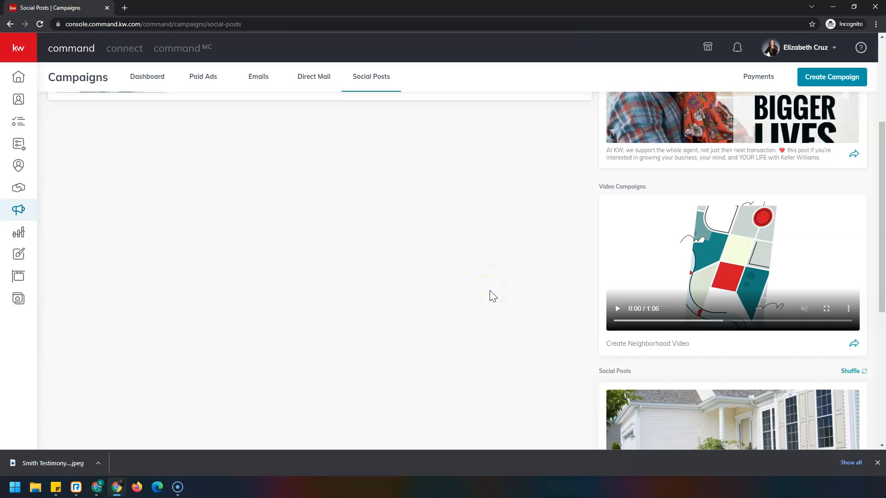
Step: Open the saved daisy testimonial draft post for editing and confirm the edit
scroll(490, 293, up, 4)
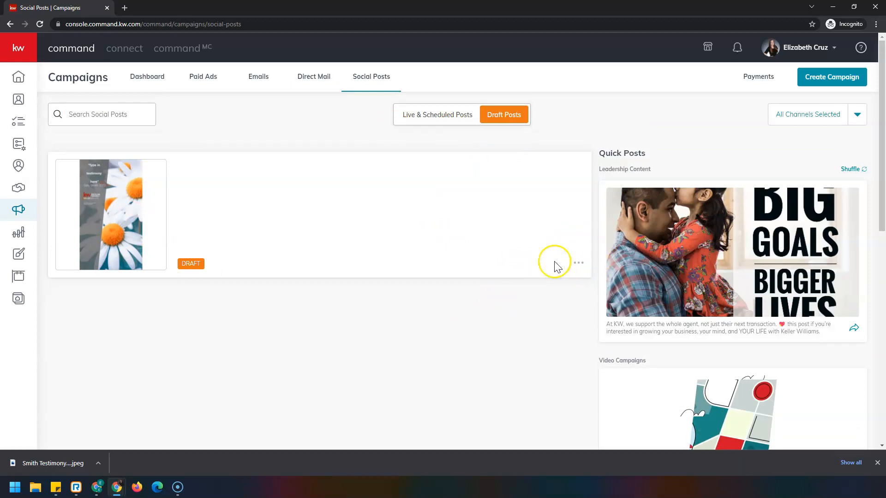
click(578, 265)
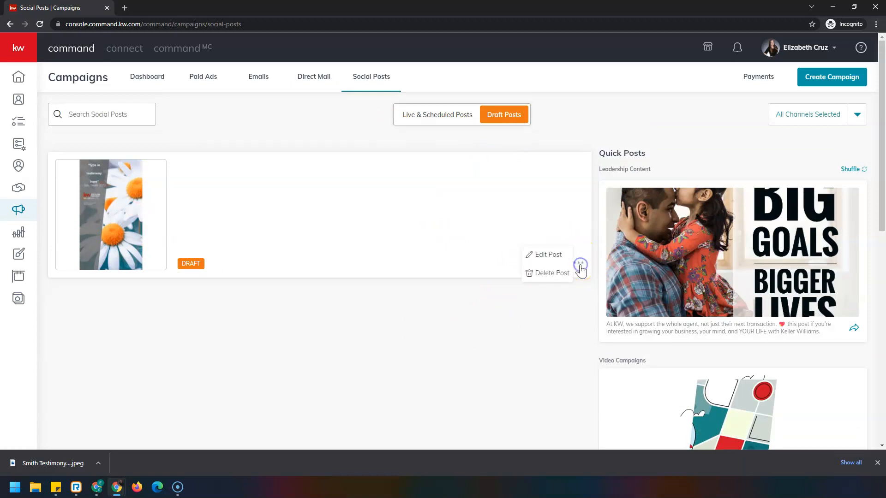
click(555, 256)
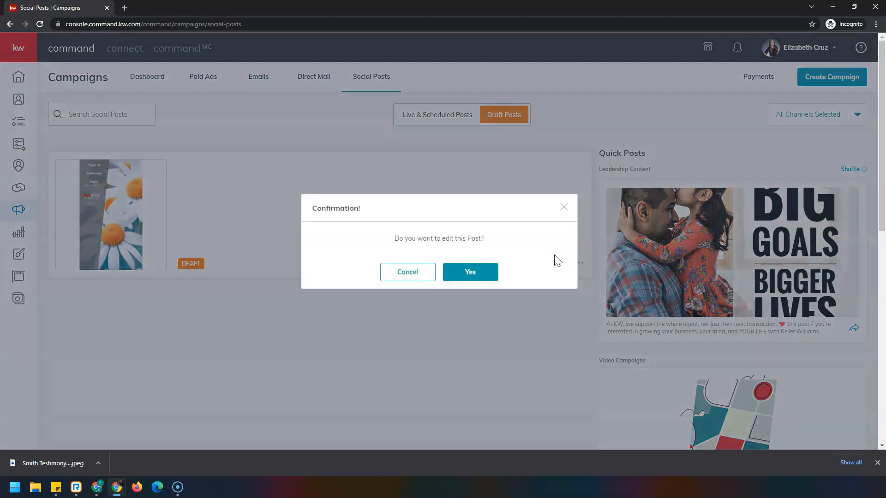
click(450, 273)
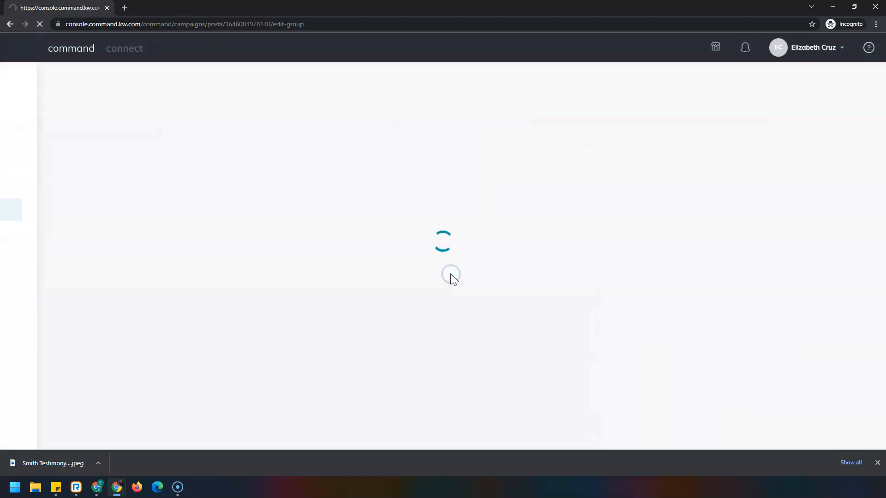